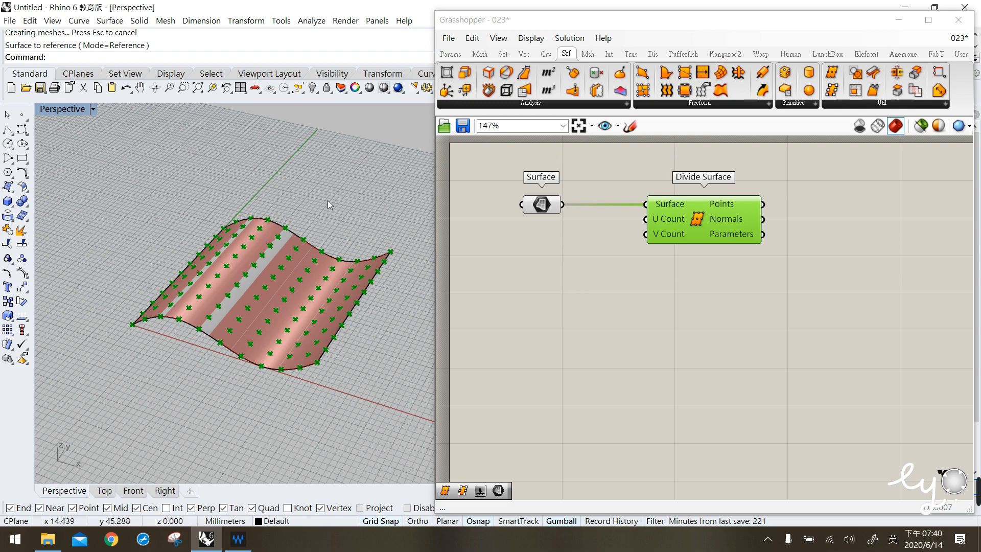
- Run ShowDir on the surface to display its U and V directions
text(Show)
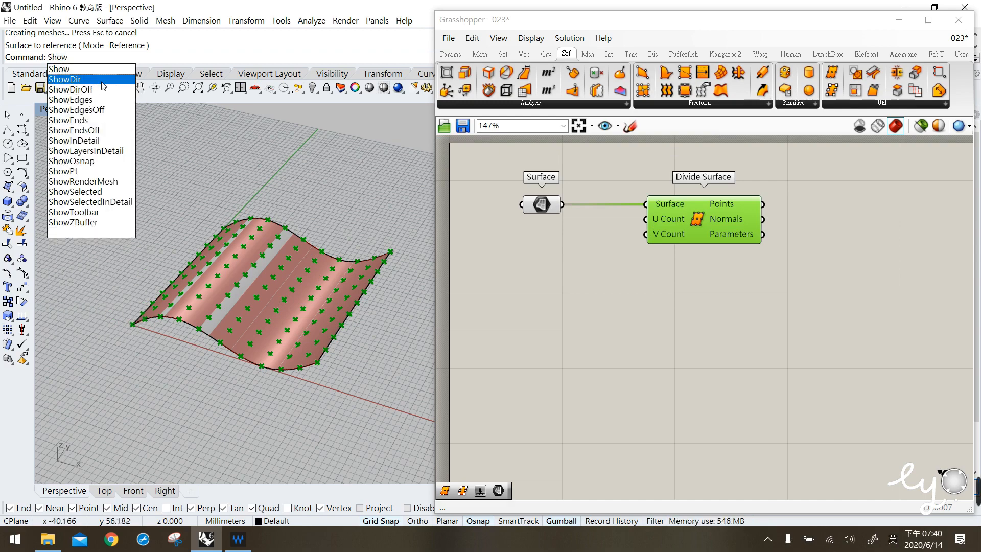
click(102, 83)
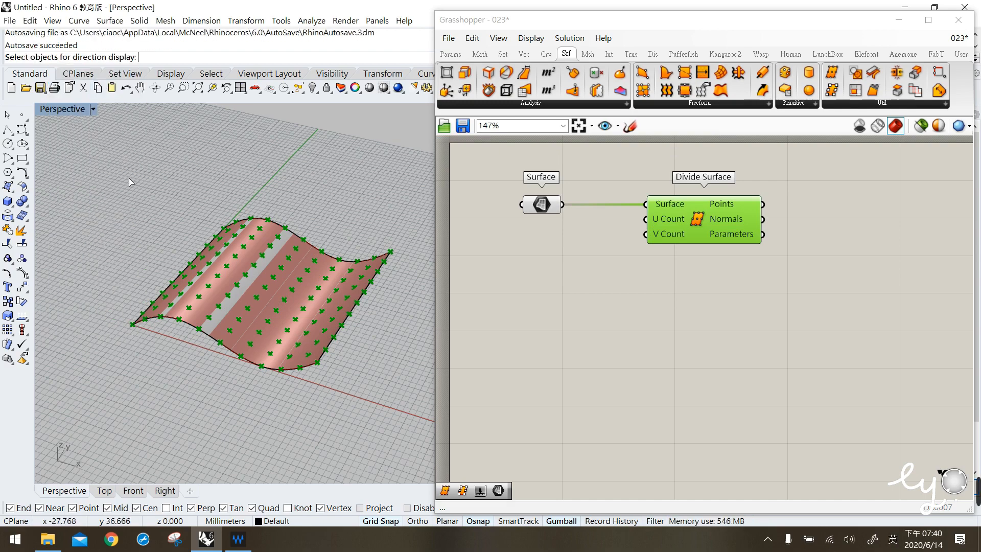
click(259, 280)
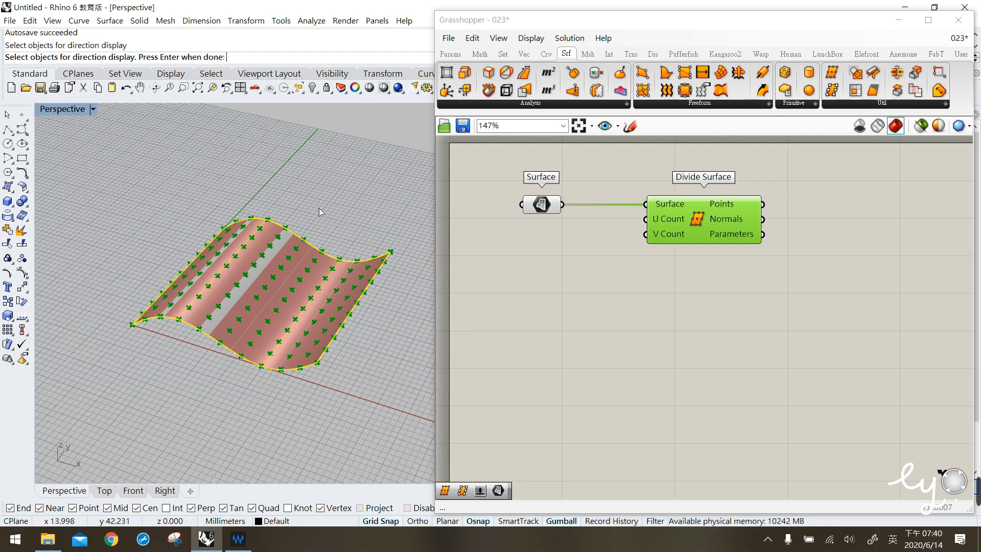
key(Return)
click(343, 213)
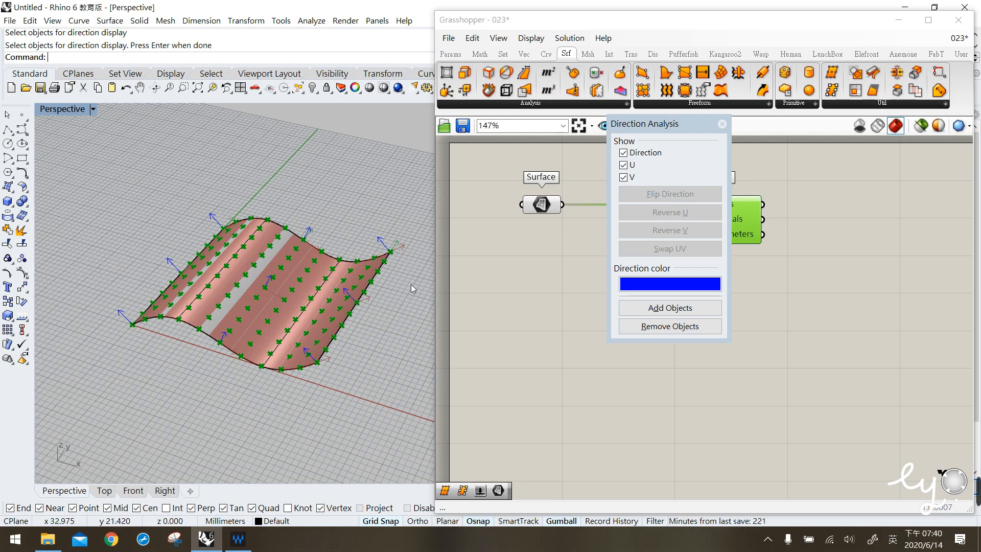
drag(684, 130, 131, 47)
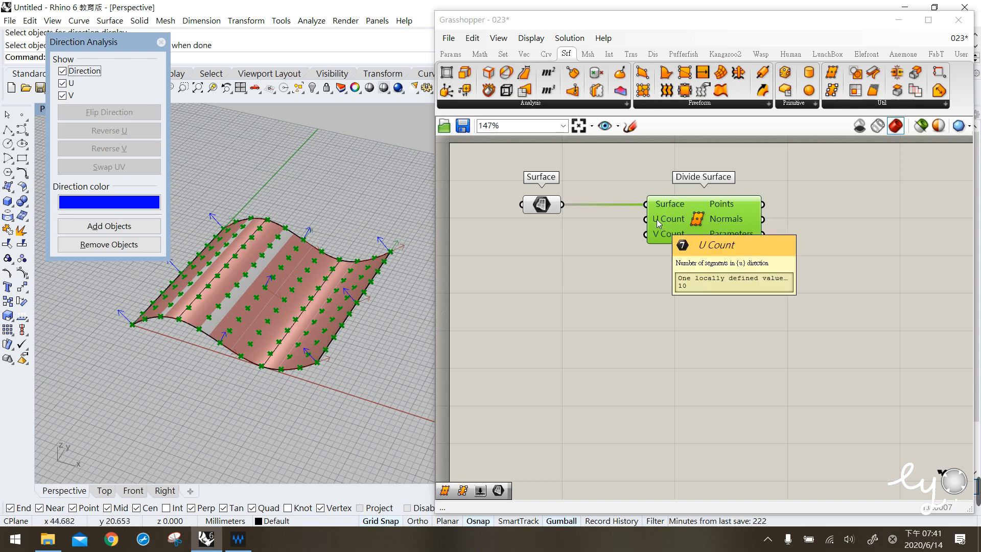
- Create a number slider set to 3 and connect it to Divide Surface's U Count
double_click(519, 278)
text(3)
key(Return)
drag(644, 219, 599, 277)
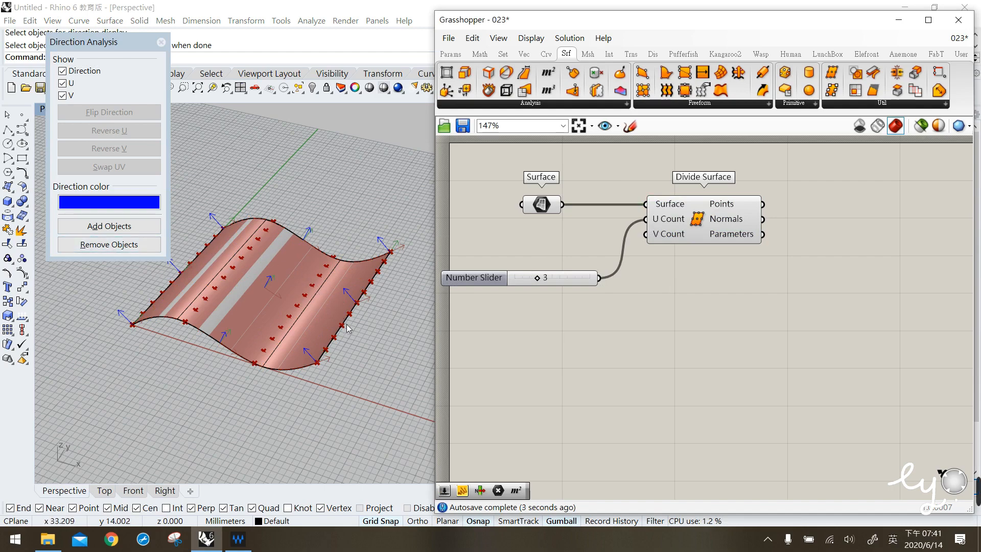
- Create a second number slider set to 5 and connect it to Divide Surface's V Count
drag(572, 279, 599, 230)
double_click(599, 286)
text(5)
key(Return)
drag(618, 281, 565, 251)
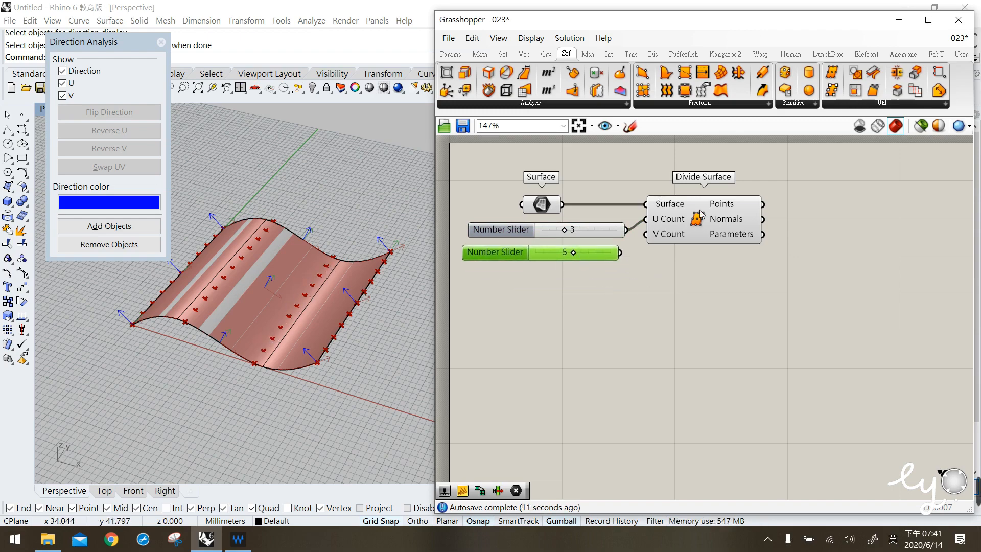
drag(619, 252, 645, 235)
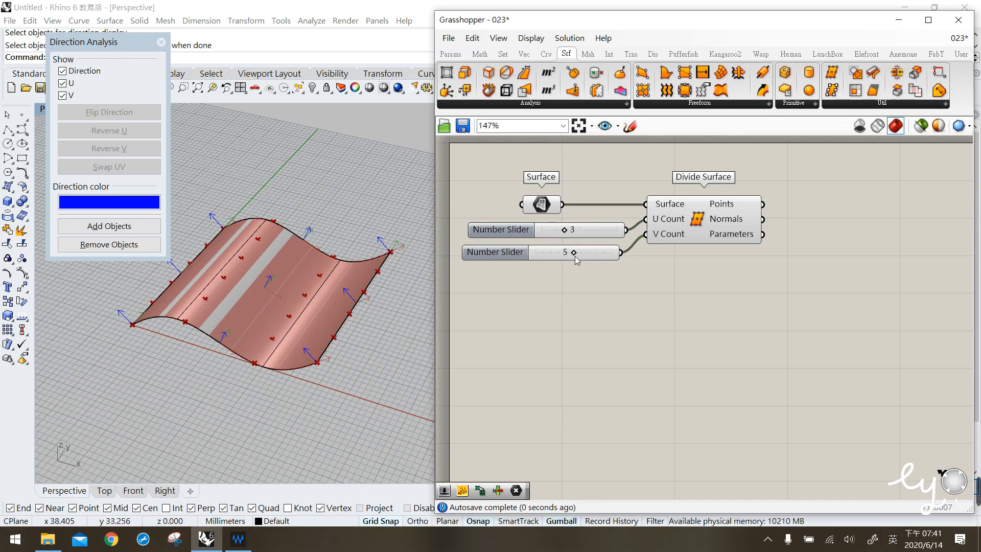
- Set the U Count slider to 4 and the V Count slider to 6
drag(573, 234, 585, 256)
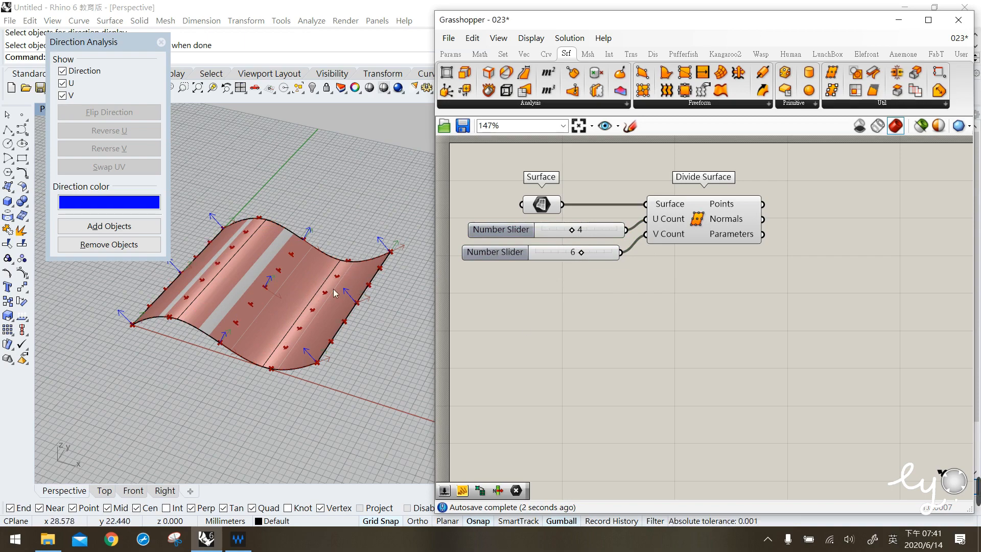
drag(410, 283, 353, 214)
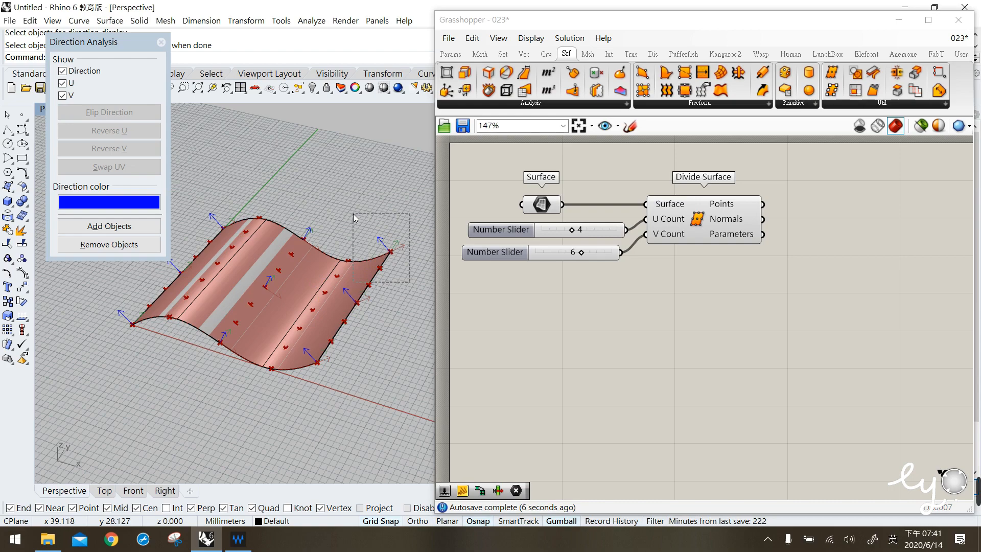
drag(354, 213, 353, 213)
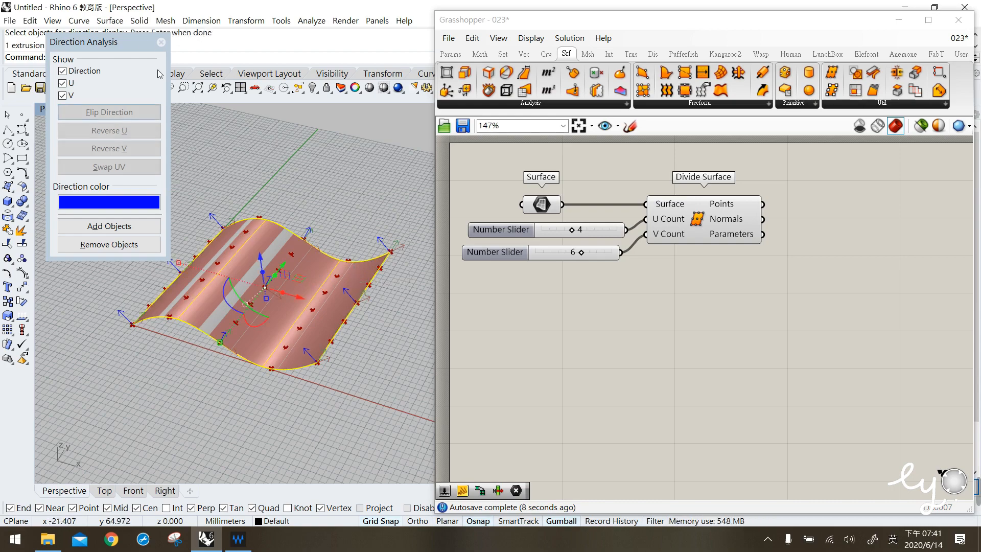
click(369, 153)
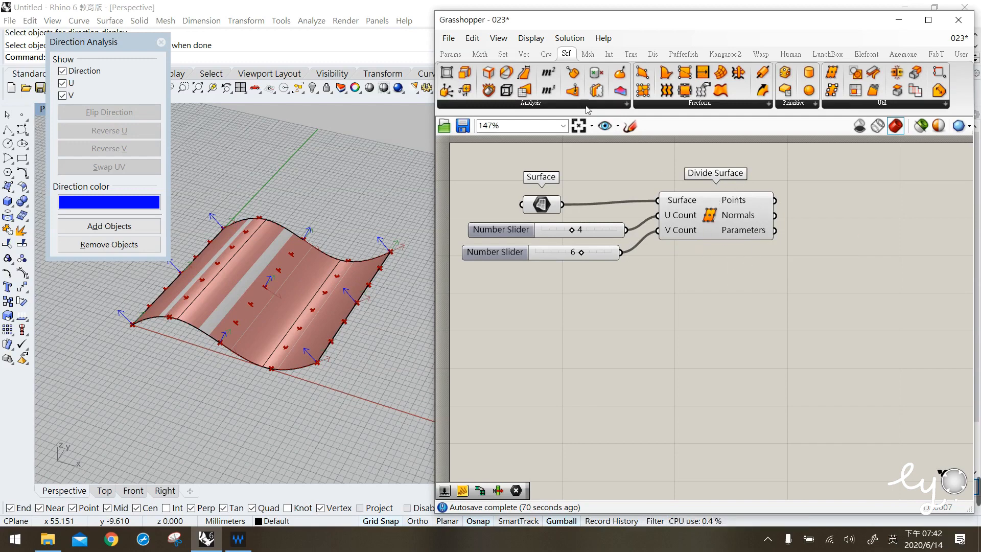
- Underline the Points and Normals outputs with canvas sketch strokes
click(629, 126)
drag(732, 209, 753, 209)
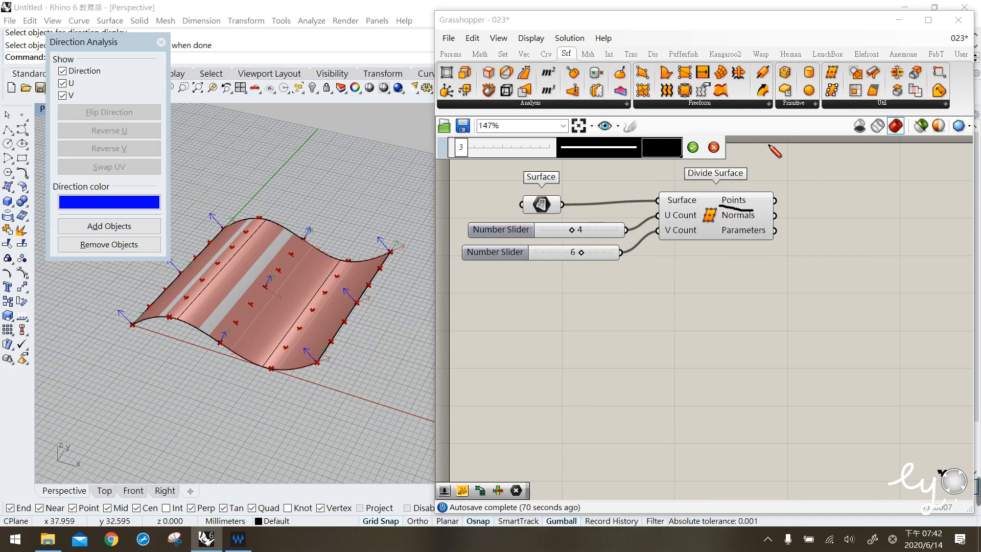
drag(718, 215, 752, 220)
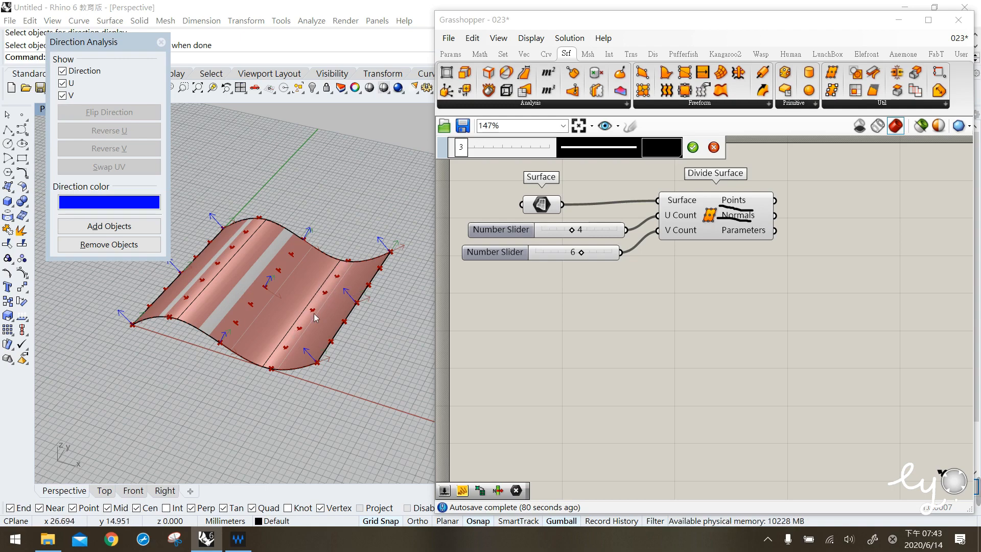
click(713, 148)
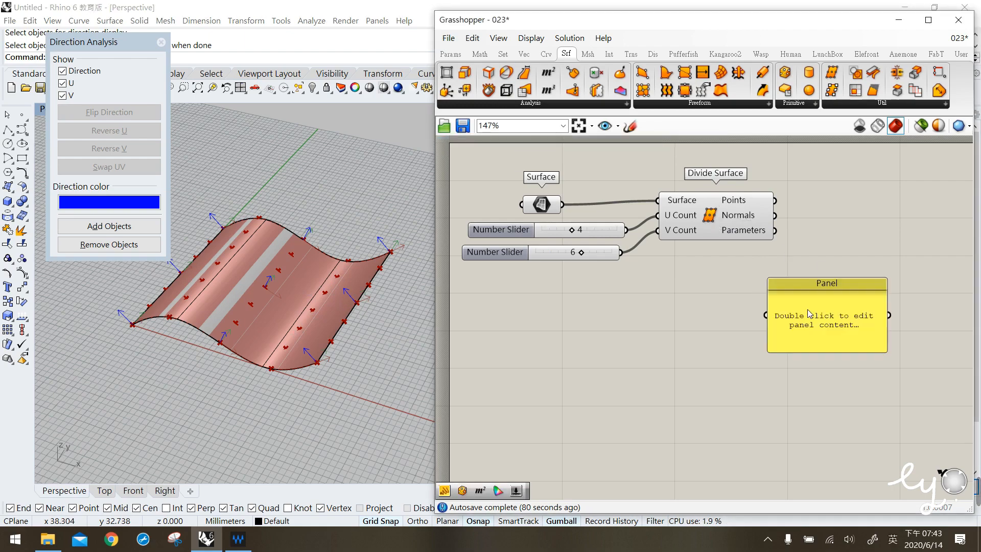
- Add a Panel connected to Divide Surface's Parameters output and enlarge it
drag(762, 288, 800, 262)
drag(822, 272, 813, 240)
right_drag(851, 299, 778, 287)
drag(843, 258, 905, 329)
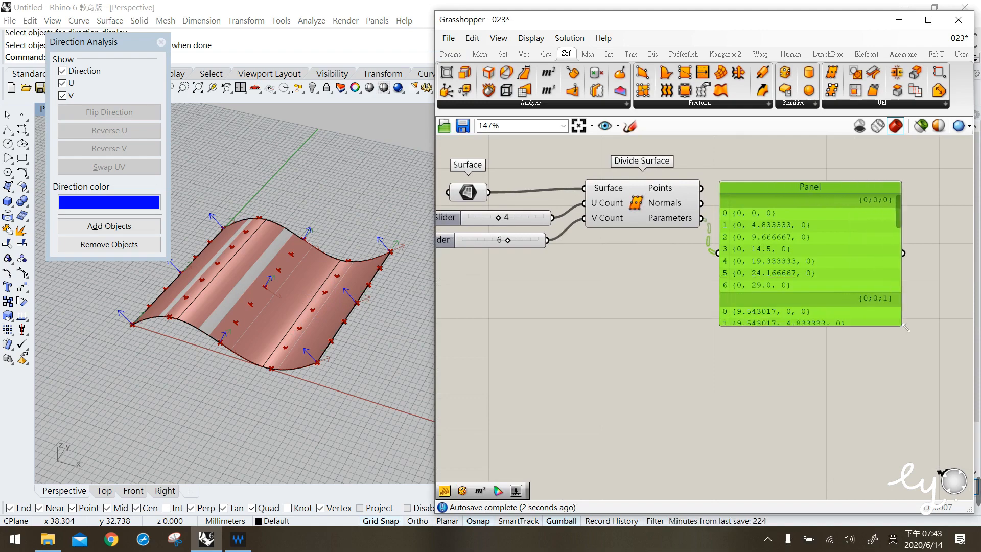
mouse_move(900, 201)
mouse_down()
mouse_move(900, 249)
mouse_move(898, 188)
mouse_up()
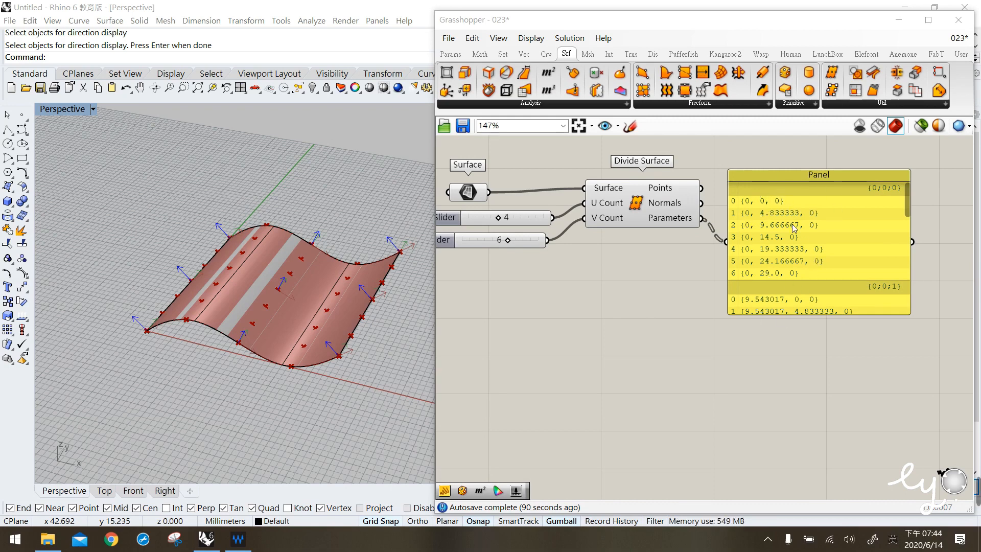
- Examine the UV parameter values listed in the panel against the divided points on the surface
click(662, 214)
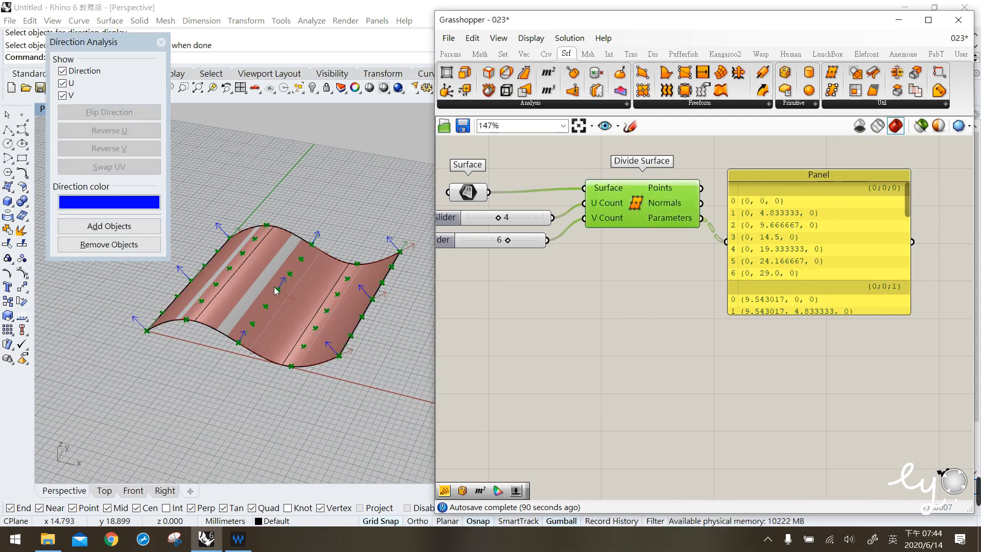
click(336, 278)
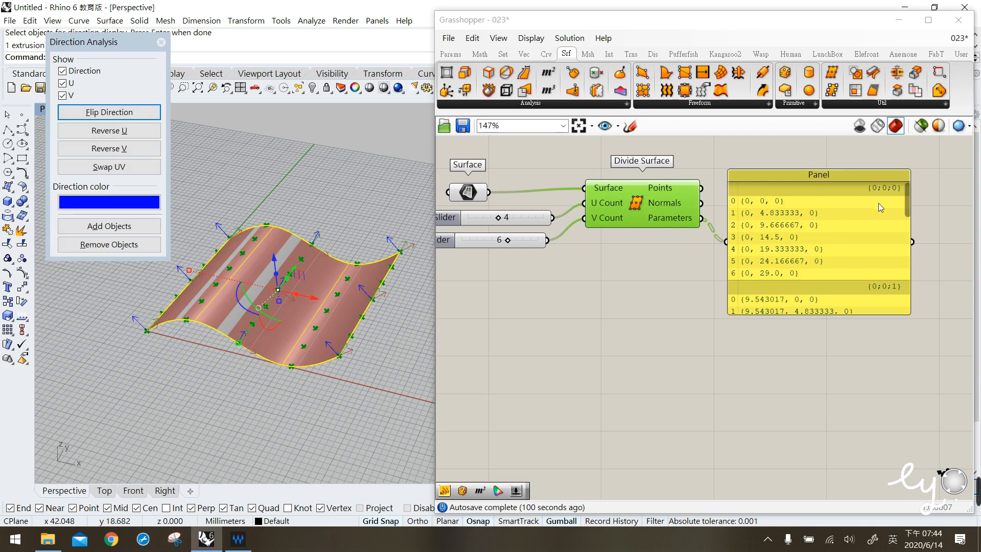
drag(907, 195, 892, 287)
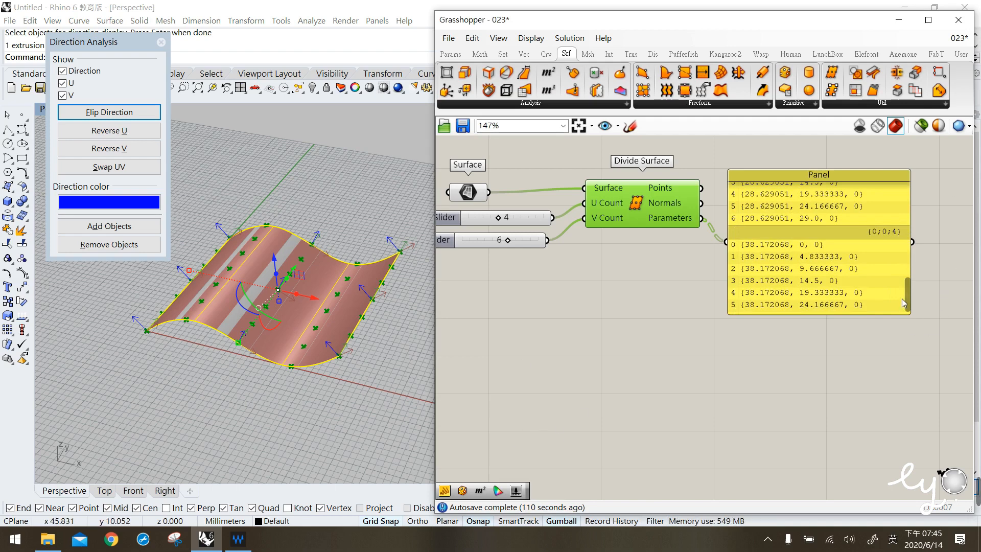
drag(909, 300, 907, 198)
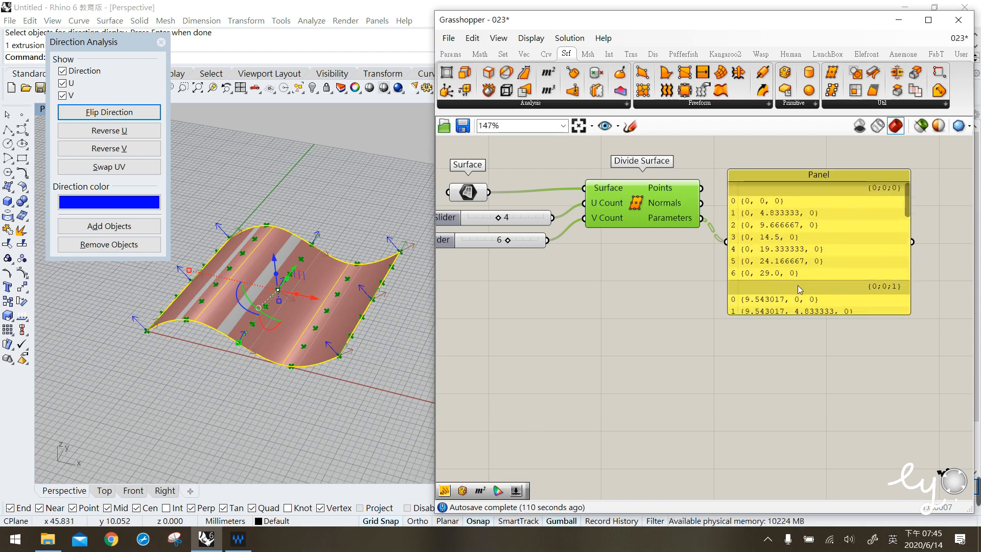
drag(814, 275, 833, 266)
click(695, 381)
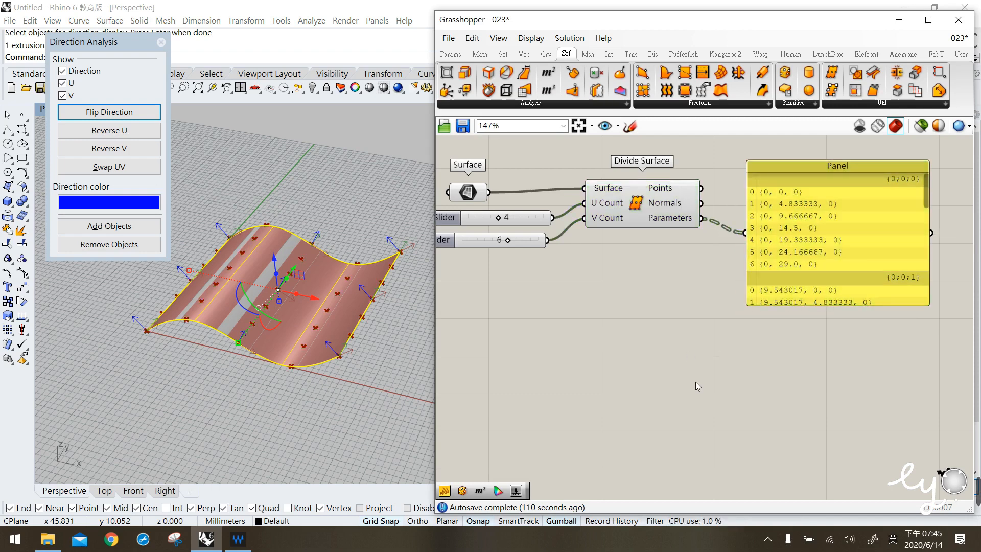
drag(774, 285, 784, 281)
click(518, 151)
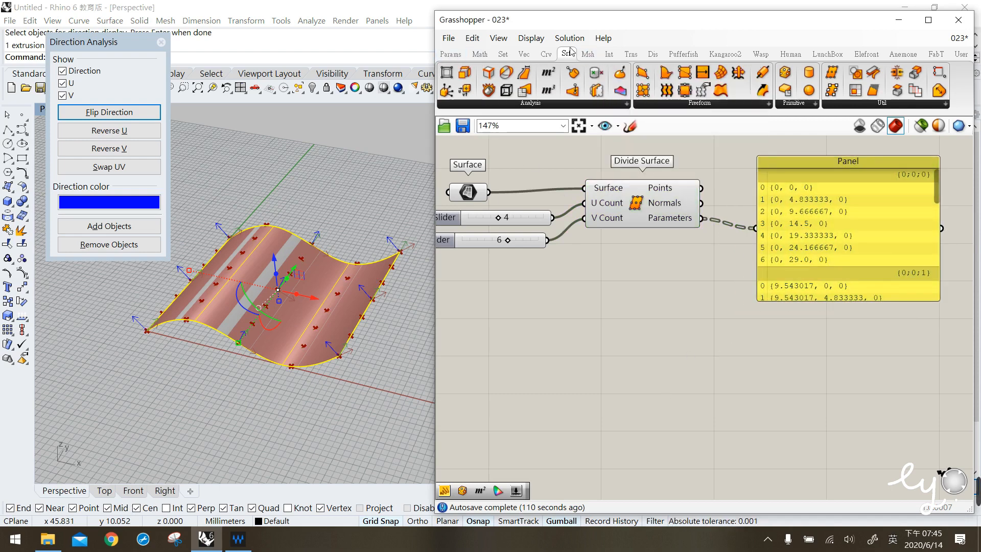
- Place an Evaluate Surface component on the canvas below Divide Surface
click(576, 103)
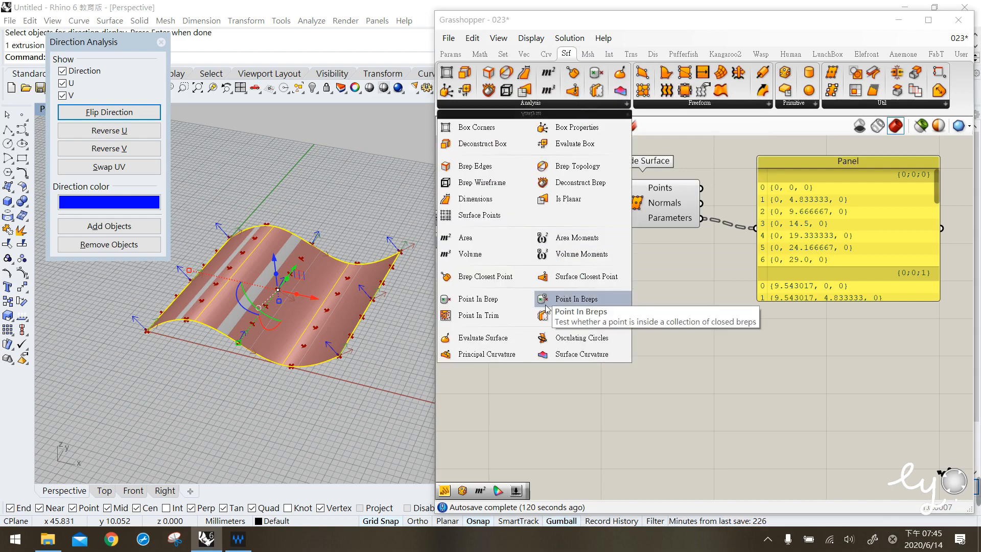
drag(500, 343, 653, 323)
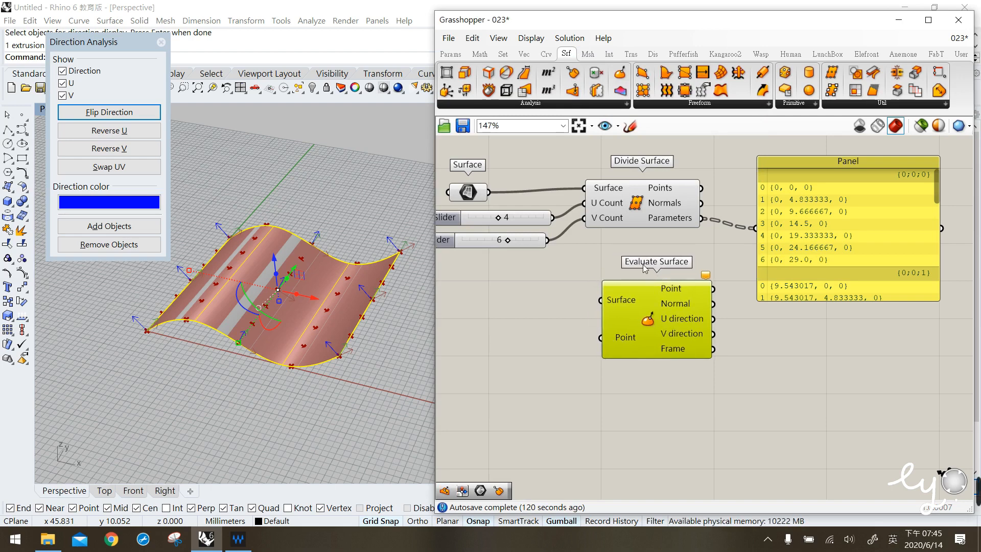
drag(642, 309, 637, 301)
click(563, 290)
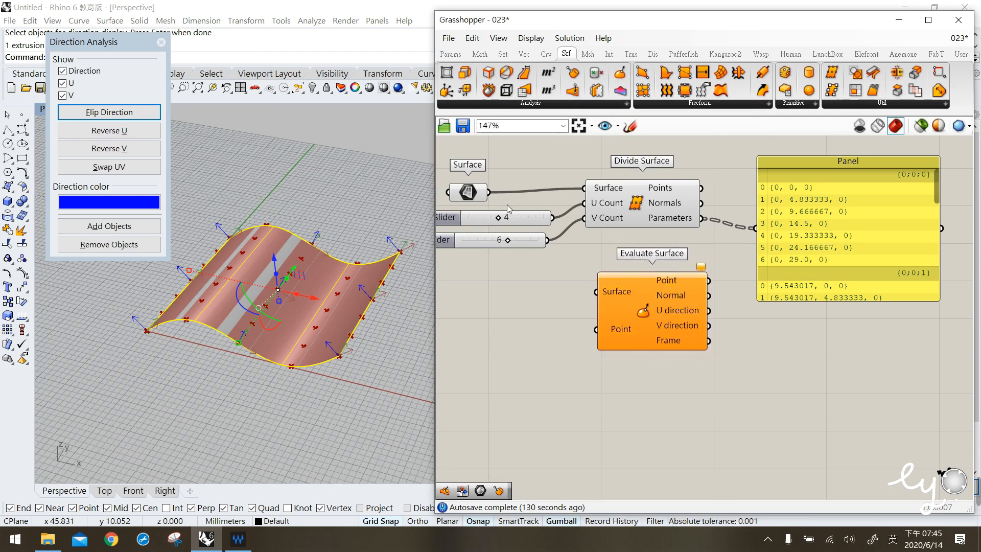
- Connect the Surface parameter to Evaluate Surface's Surface input
click(468, 193)
drag(489, 193, 605, 301)
click(572, 324)
click(627, 318)
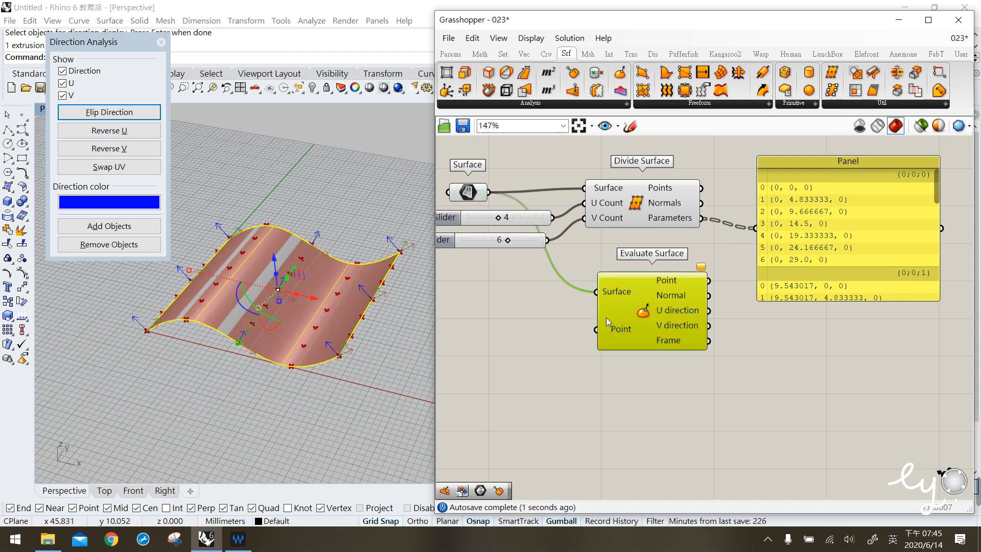
drag(634, 312, 658, 311)
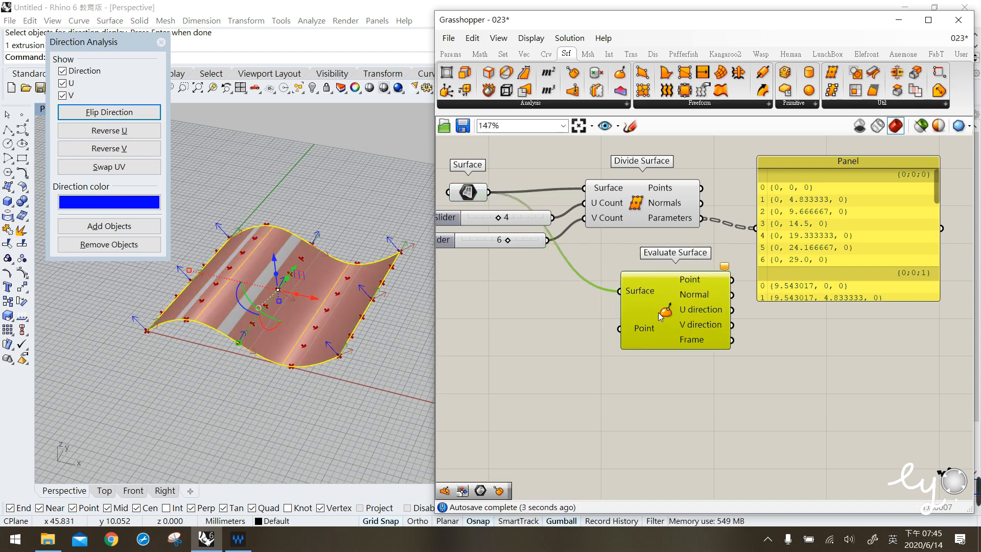
- Place an MD Slider on the canvas next to Evaluate Surface's Point input
click(372, 373)
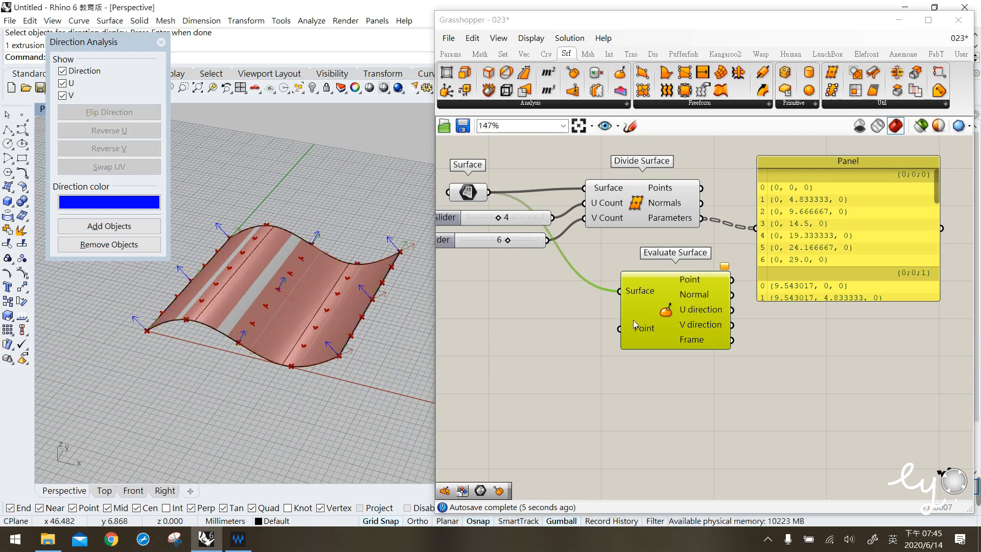
click(453, 53)
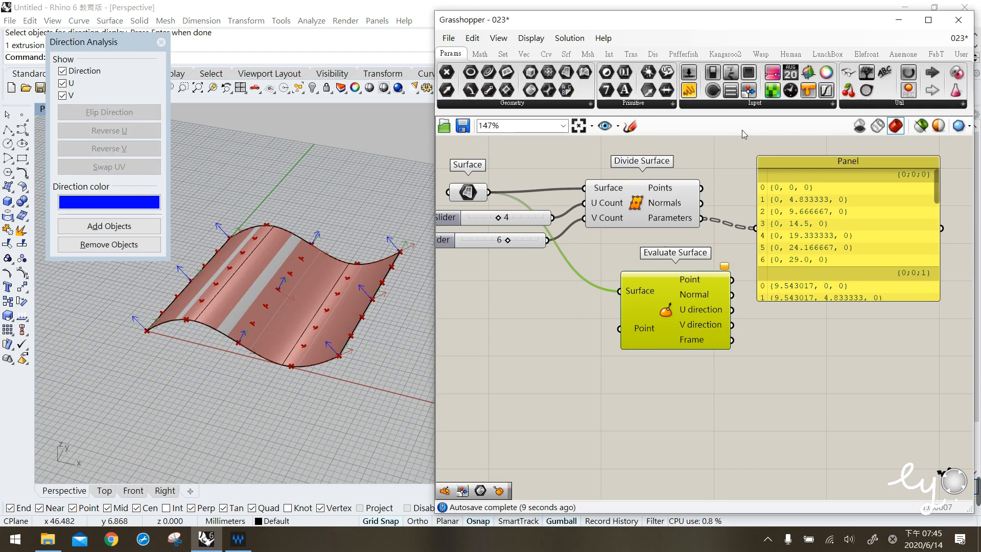
click(755, 103)
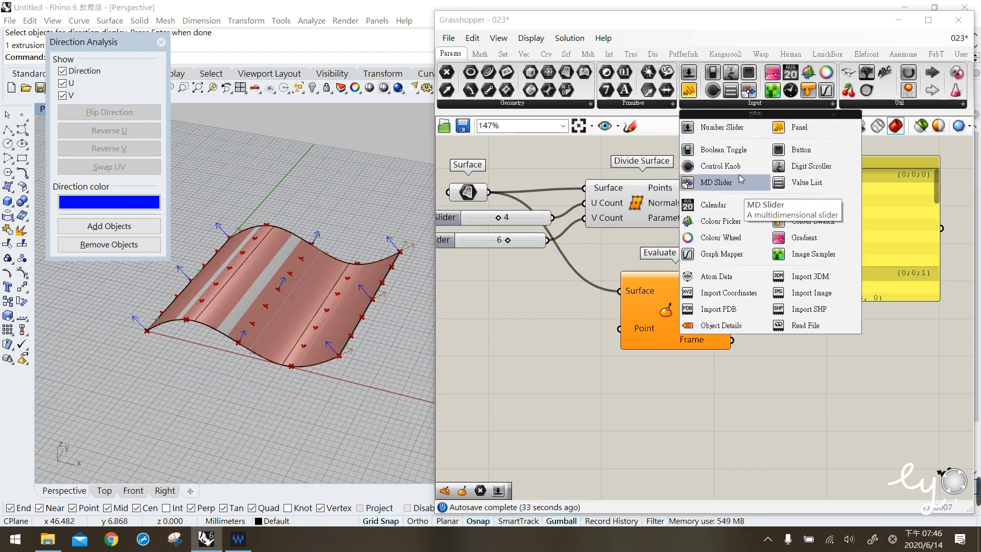
click(717, 182)
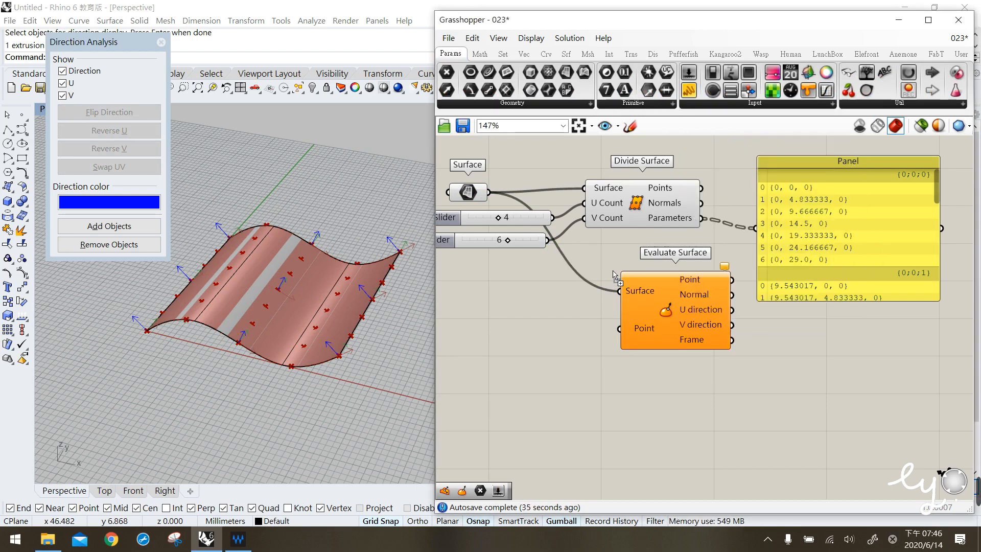
click(516, 364)
click(534, 374)
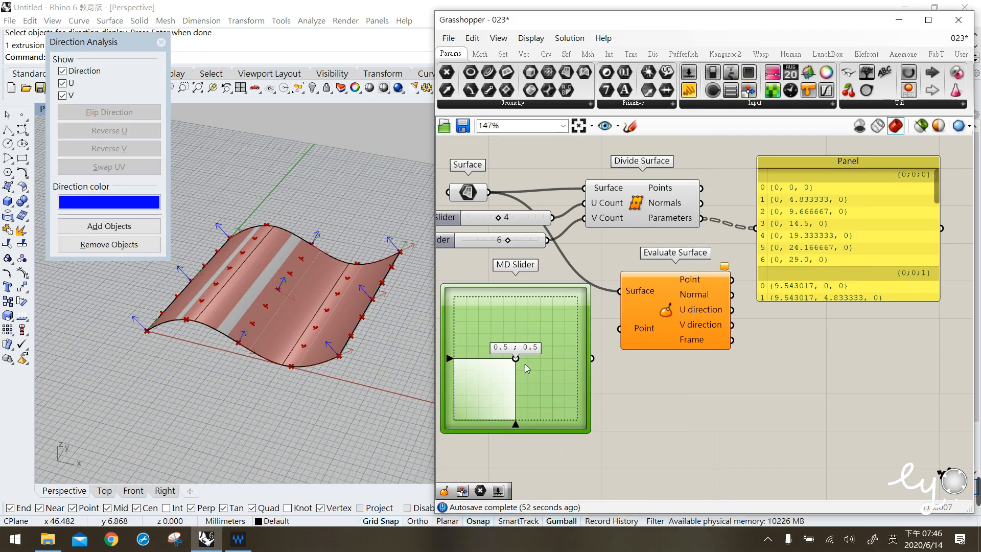
drag(517, 357, 521, 353)
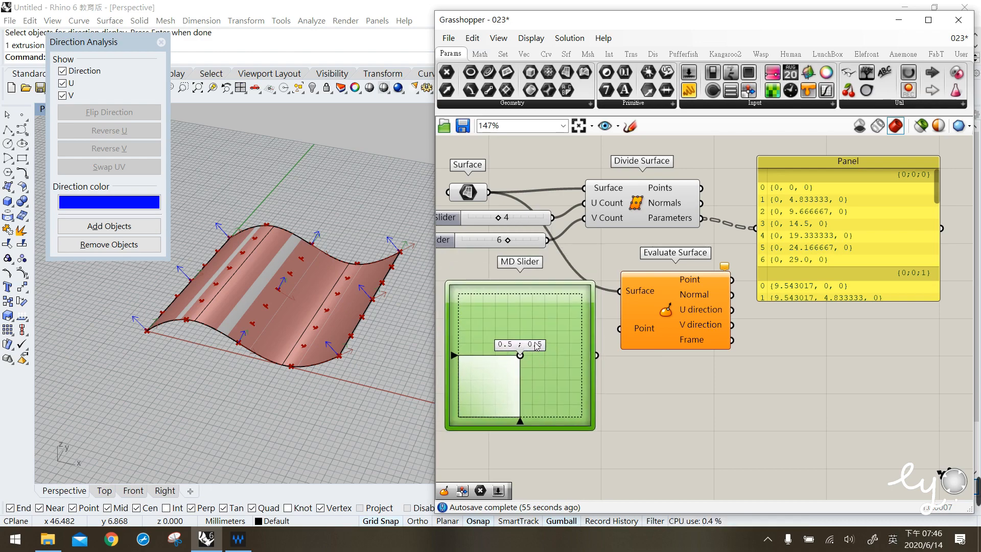
click(471, 193)
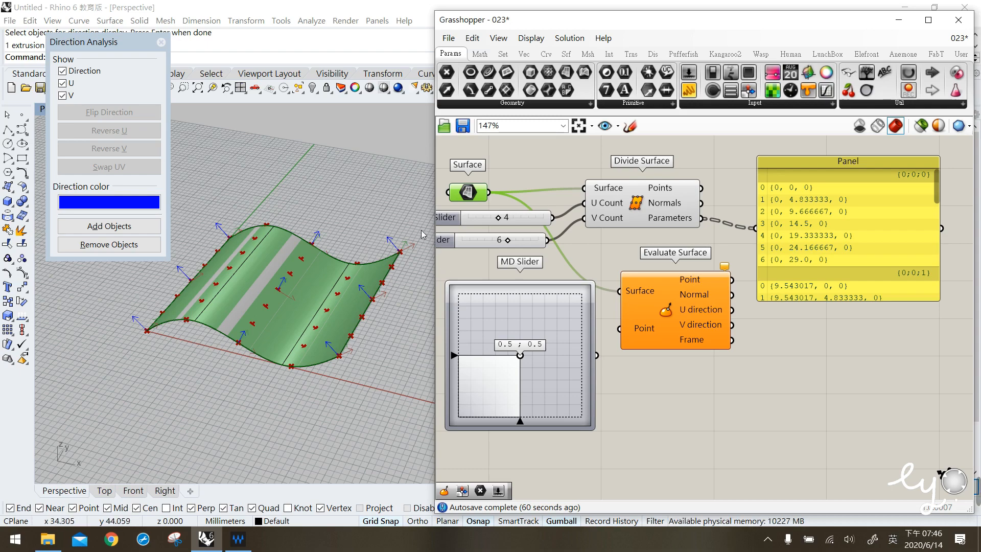
- Select the surface in the viewport to examine its U and V direction arrows
click(318, 259)
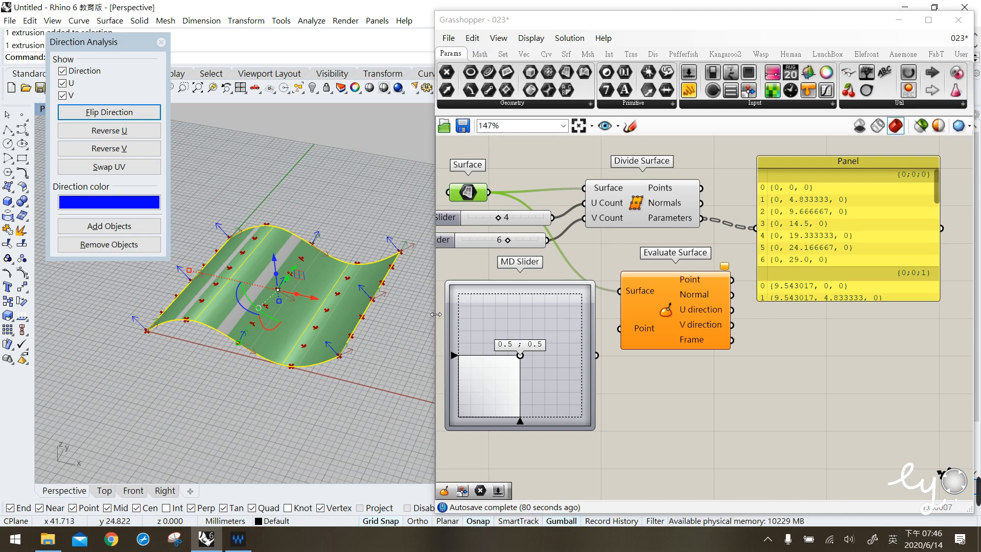
click(405, 341)
click(357, 320)
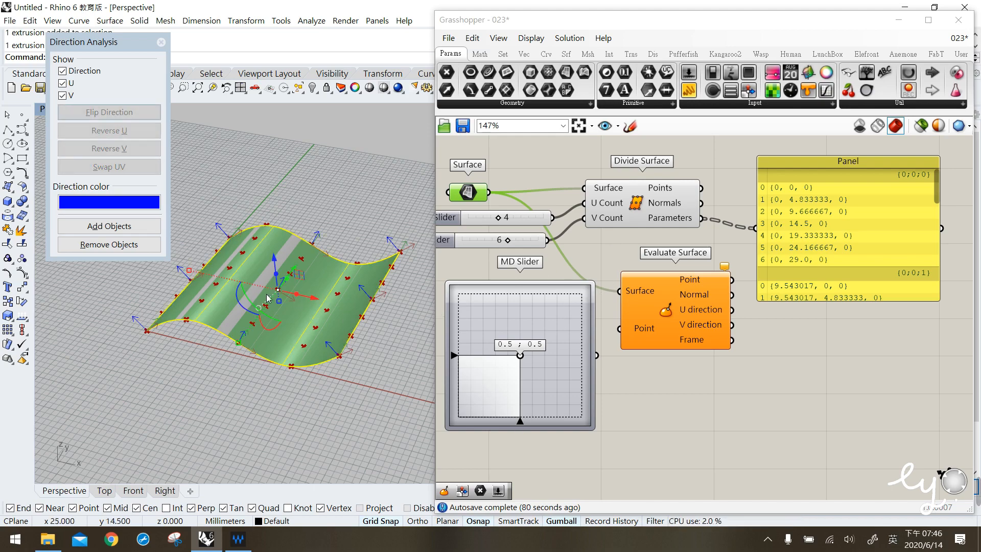
- Place a Deconstruct Domain² component from the Math domain group onto the canvas
click(480, 53)
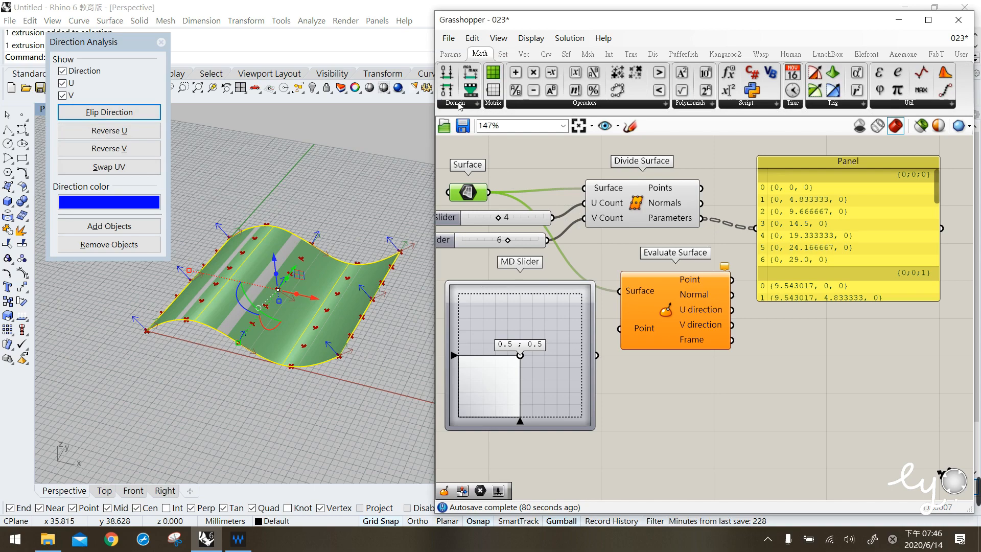
click(458, 104)
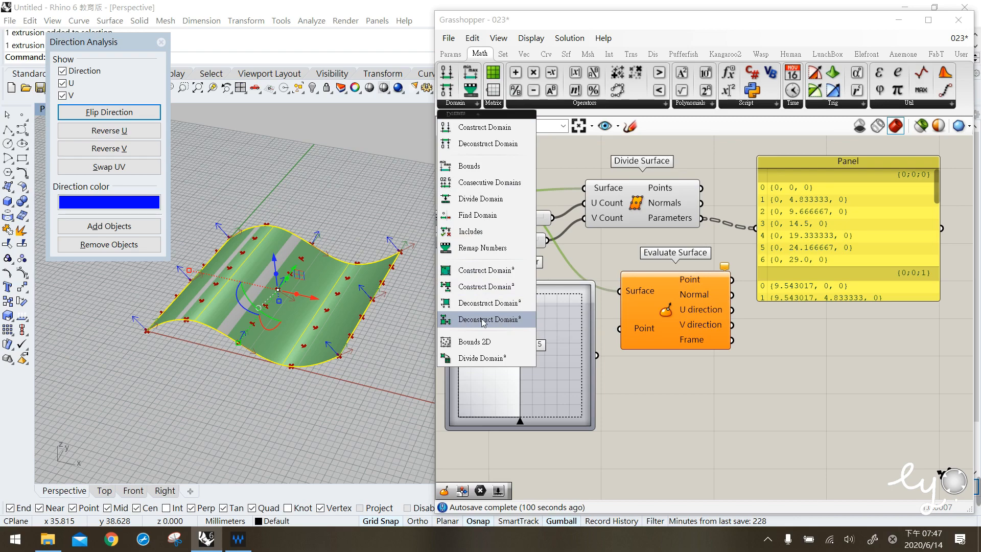
drag(485, 321, 583, 269)
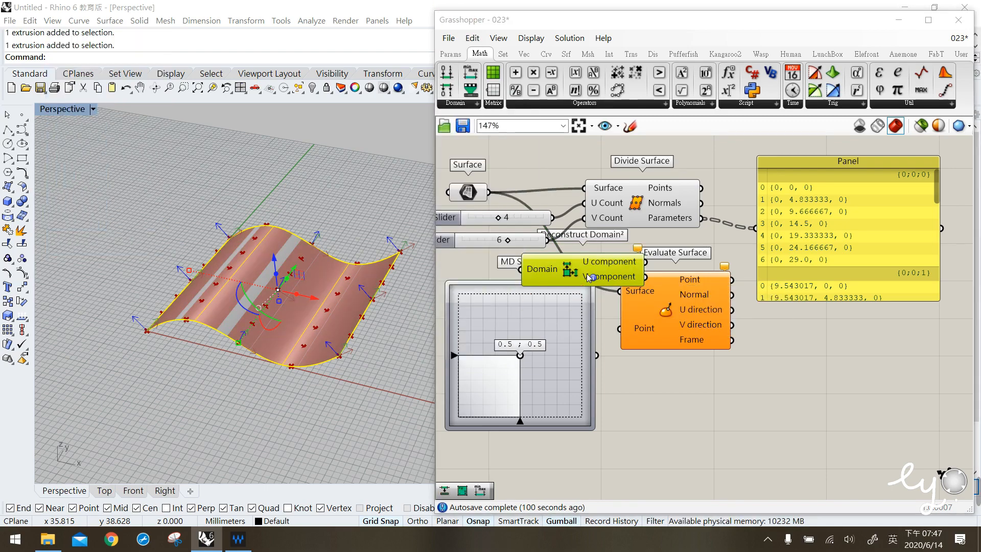
- Rearrange the canvas, placing Deconstruct Domain² beneath the sliders and the MD Slider below it
scroll(603, 293, down, 3)
right_drag(607, 298, 610, 263)
drag(570, 284, 567, 379)
drag(588, 244, 536, 280)
click(591, 305)
click(515, 190)
drag(516, 190, 491, 189)
click(503, 186)
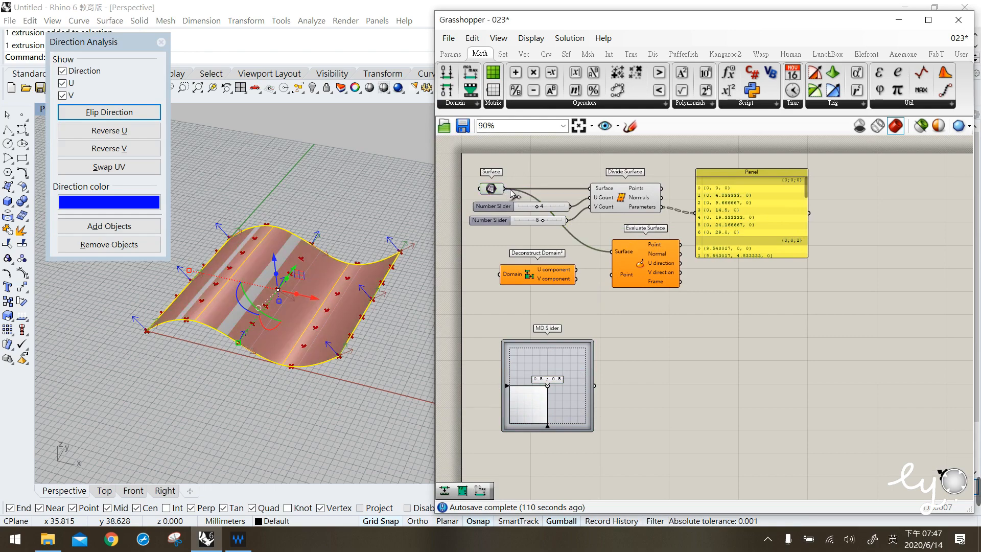
- Connect the Surface parameter to Deconstruct Domain²'s Domain input and inspect its U and V component ranges
drag(526, 221, 508, 277)
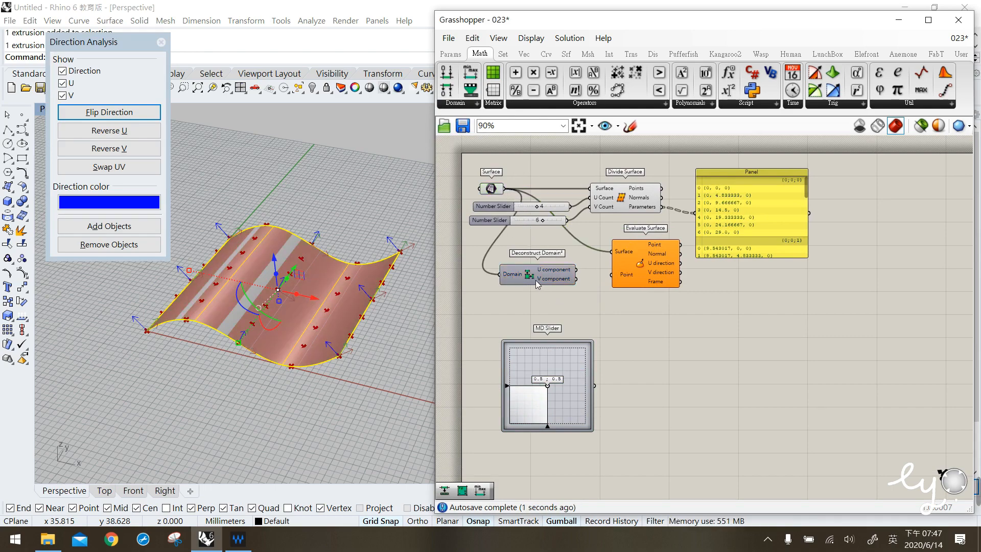
mouse_move(546, 273)
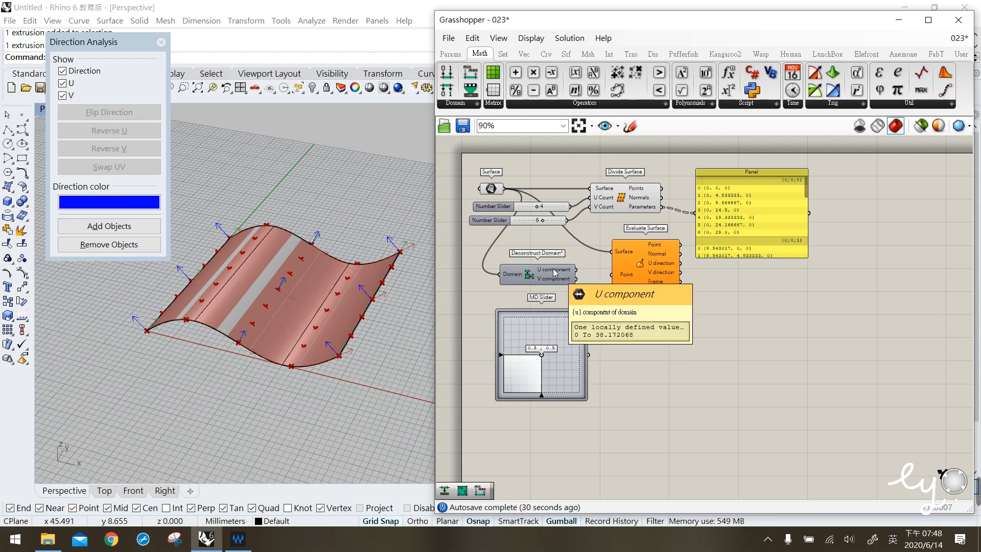
mouse_move(546, 277)
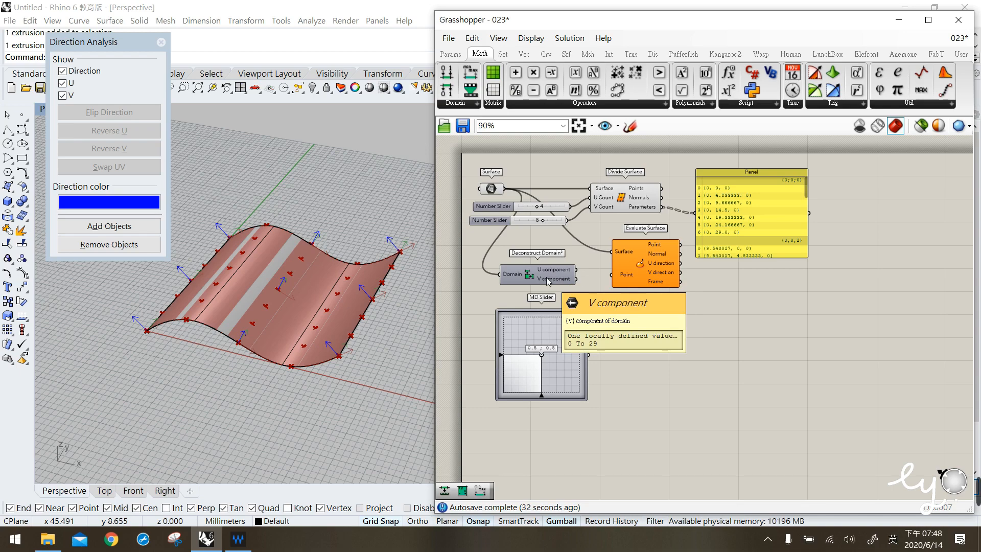
- Set the MD Slider's X-Domain to 0 To 38 and its Y-Domain to 0 To 29
double_click(552, 357)
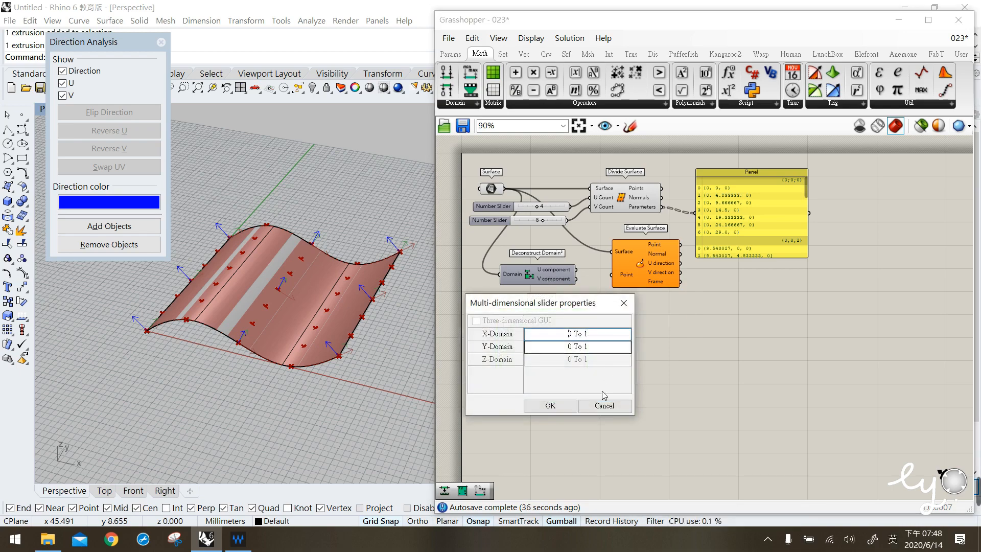
click(604, 405)
double_click(555, 369)
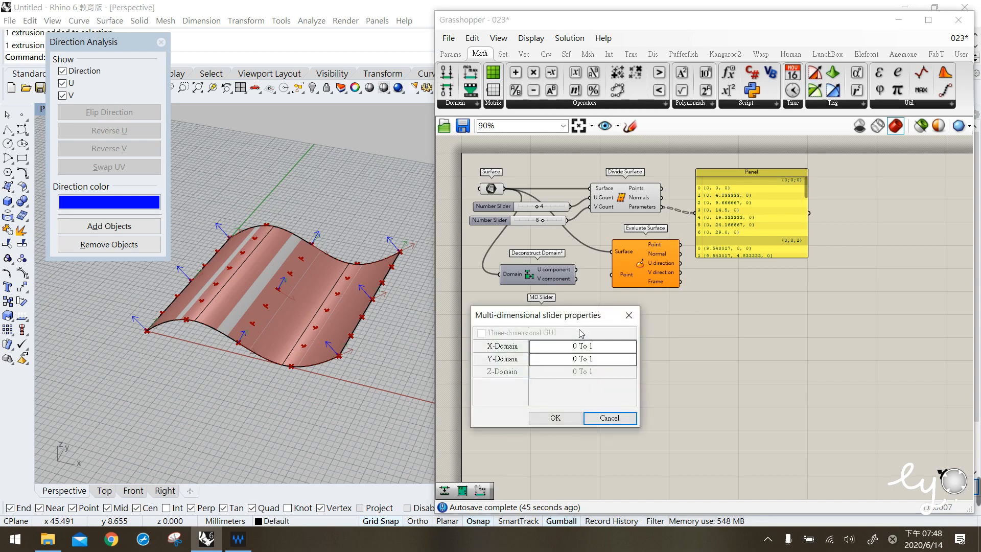
click(598, 347)
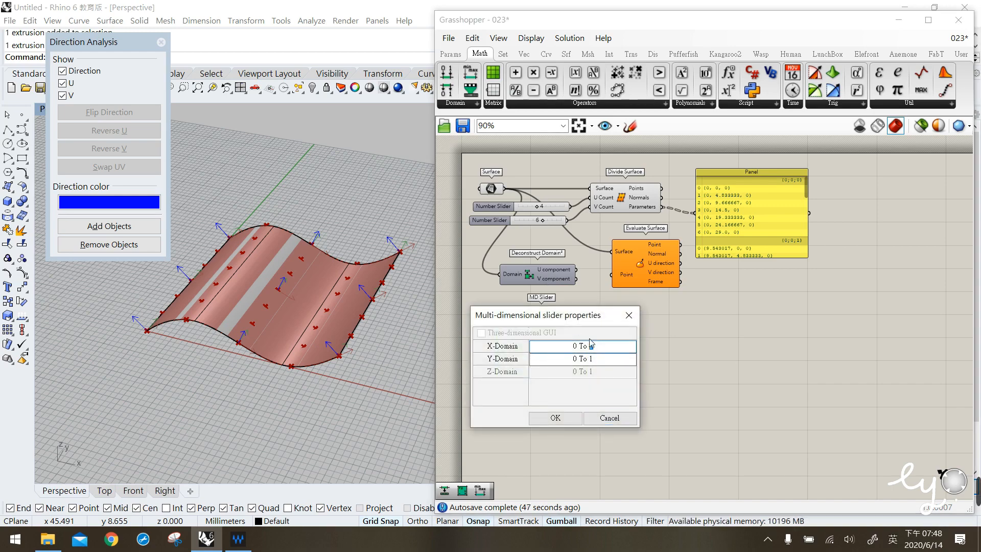
text(38)
double_click(592, 359)
text(29)
click(555, 417)
- Connect the MD Slider output to Evaluate Surface's Point input
click(640, 326)
click(572, 358)
drag(588, 354, 613, 276)
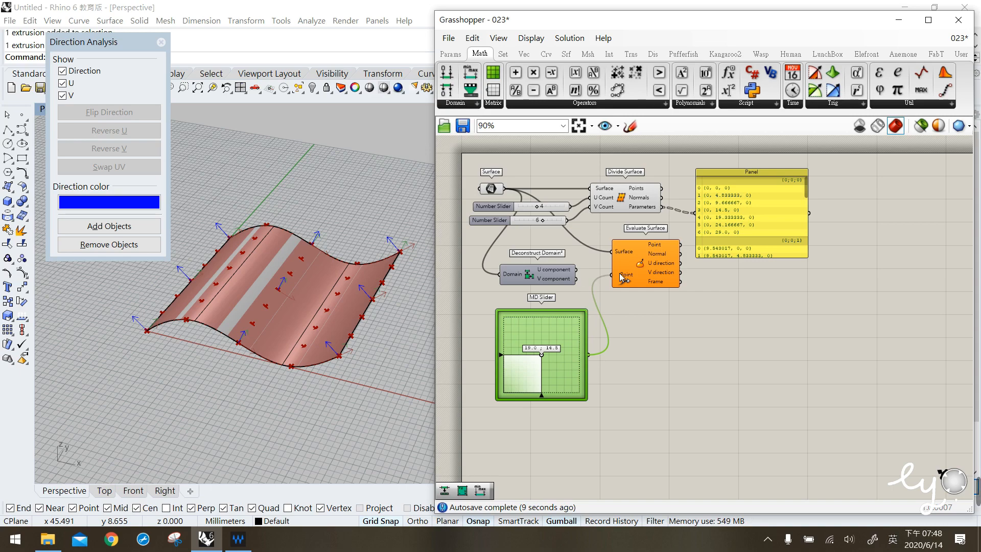
drag(620, 274, 616, 273)
click(665, 335)
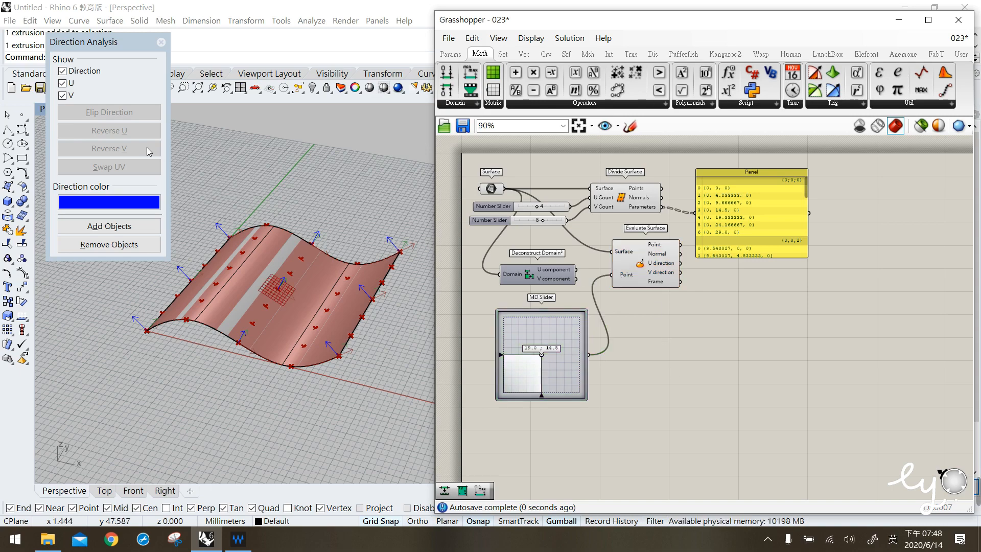
- Close Direction Analysis and drag the MD Slider to preview the evaluated point, ending at 0.0 ; 0.0
click(161, 43)
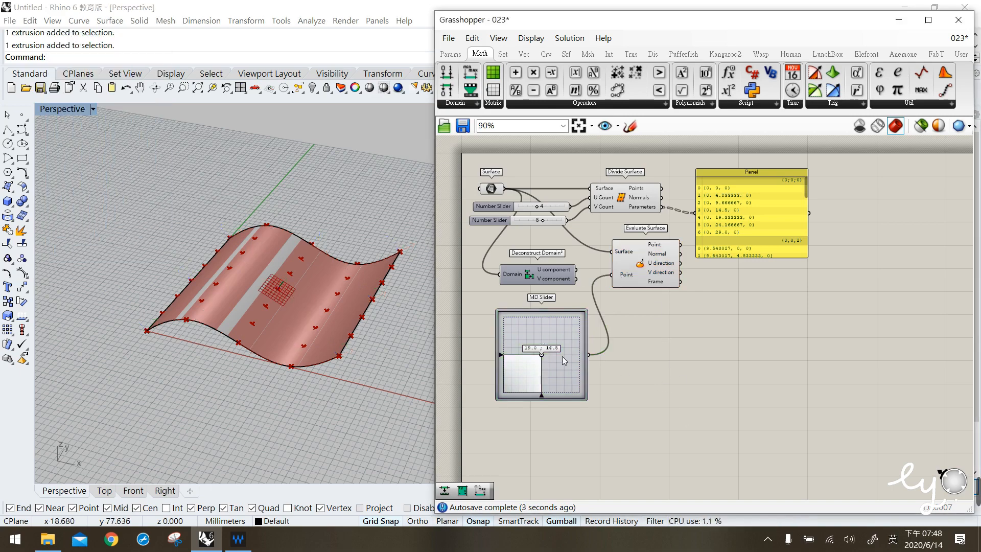
right_drag(406, 342, 372, 354)
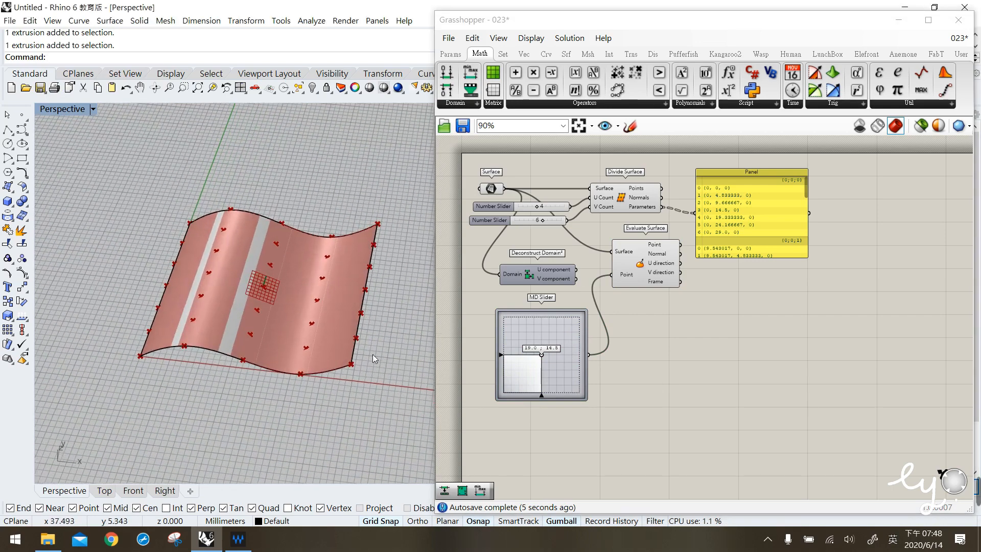
right_drag(315, 333, 370, 294)
mouse_move(561, 273)
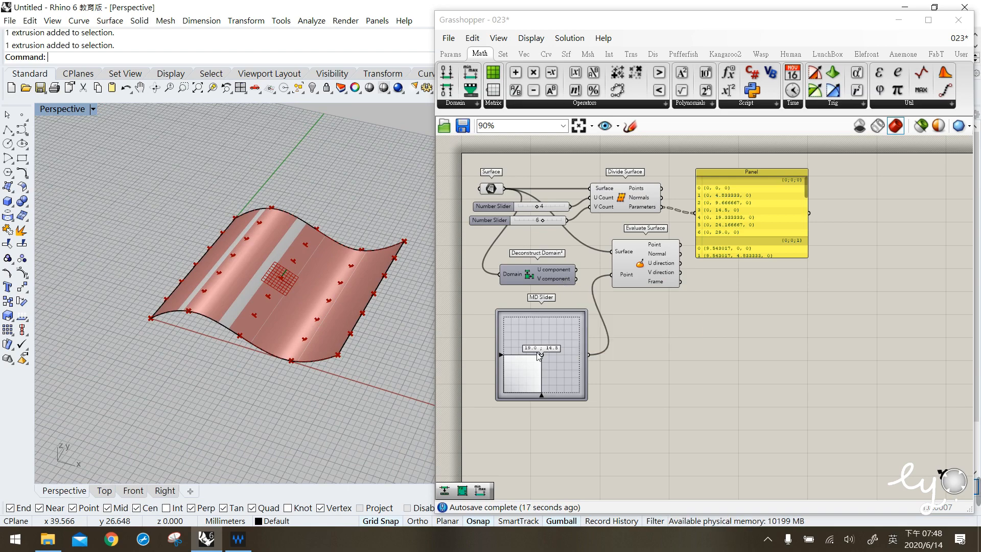
click(662, 266)
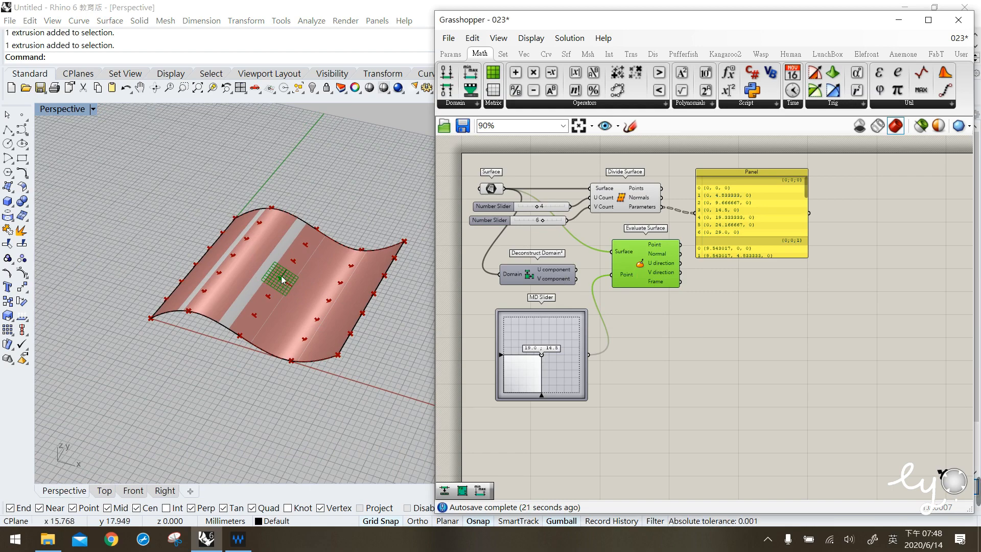
mouse_move(542, 354)
mouse_down()
mouse_move(562, 341)
mouse_move(535, 328)
mouse_move(560, 358)
mouse_move(555, 346)
mouse_up()
mouse_move(642, 265)
mouse_down()
mouse_move(648, 277)
mouse_move(643, 265)
mouse_up()
mouse_move(551, 351)
mouse_down()
mouse_move(558, 362)
mouse_move(549, 338)
mouse_up()
drag(496, 372, 499, 384)
click(725, 196)
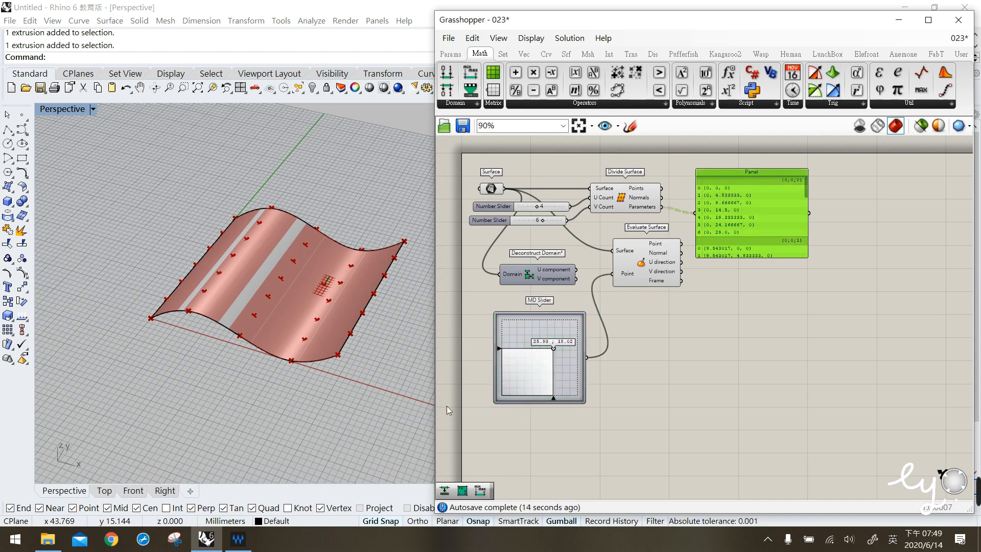
drag(555, 350, 500, 395)
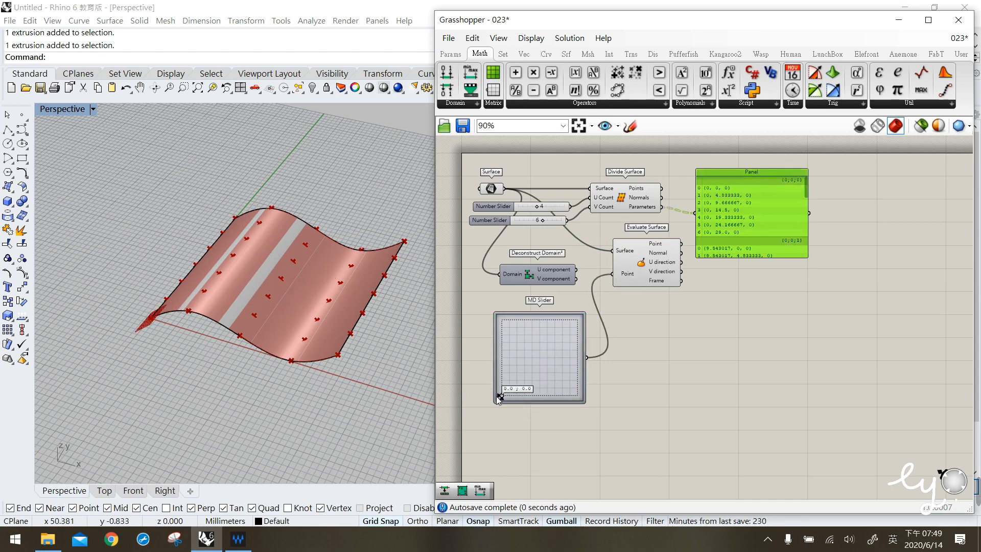
- Inspect the evaluated point's plane at the surface corner up close, undoing an accidental surface move
click(214, 343)
scroll(200, 337, up, 6)
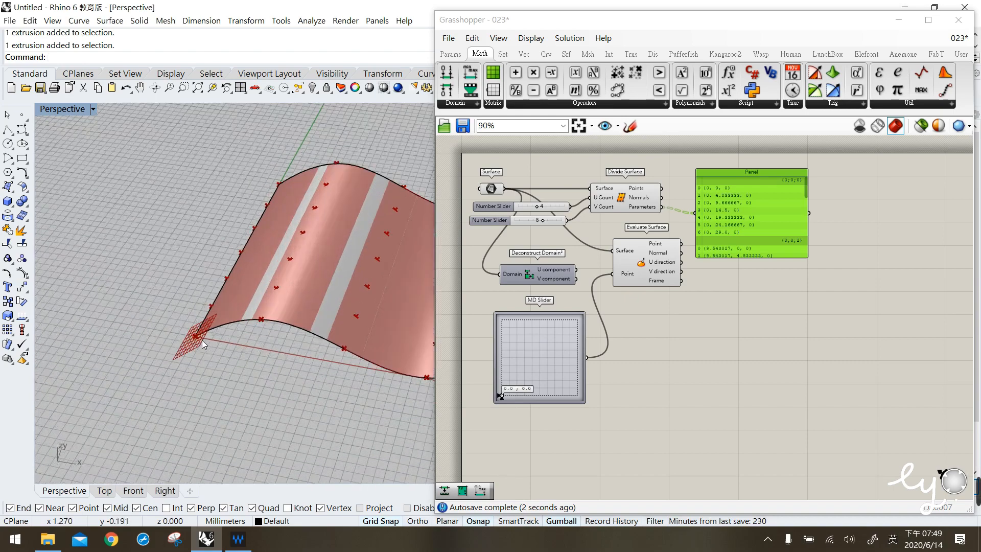
right_drag(249, 363, 252, 356)
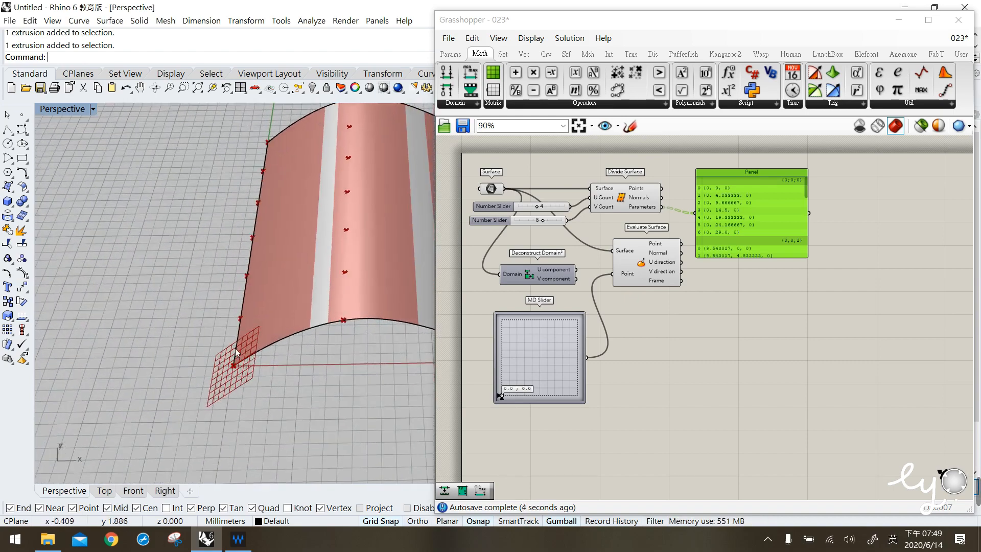
drag(261, 398, 262, 399)
drag(191, 345, 279, 400)
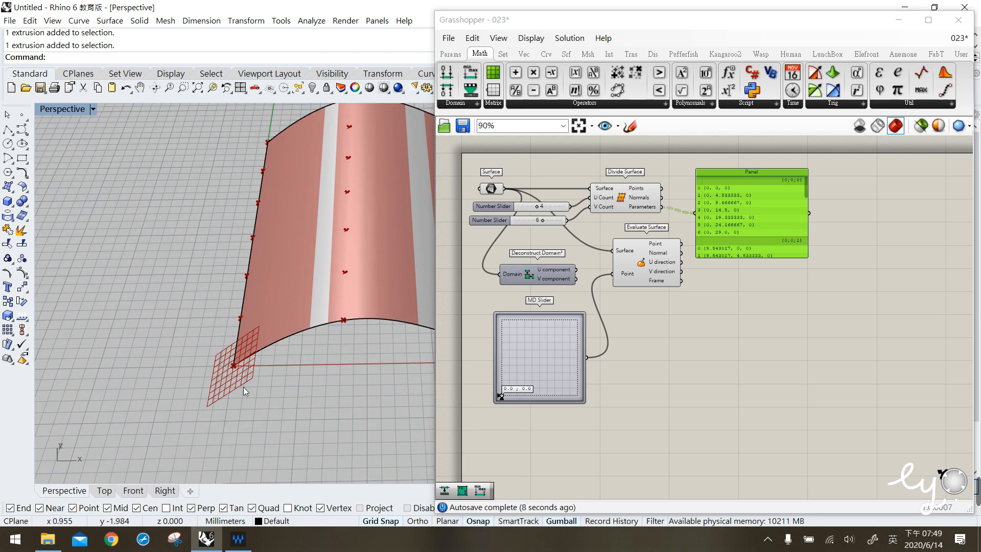
click(307, 327)
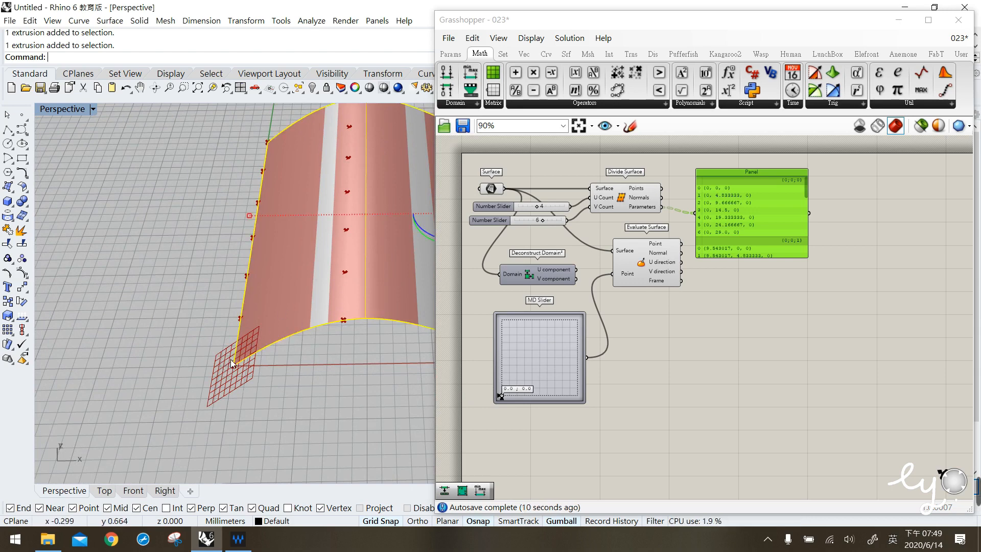
key(ctrl+z)
drag(231, 299, 250, 320)
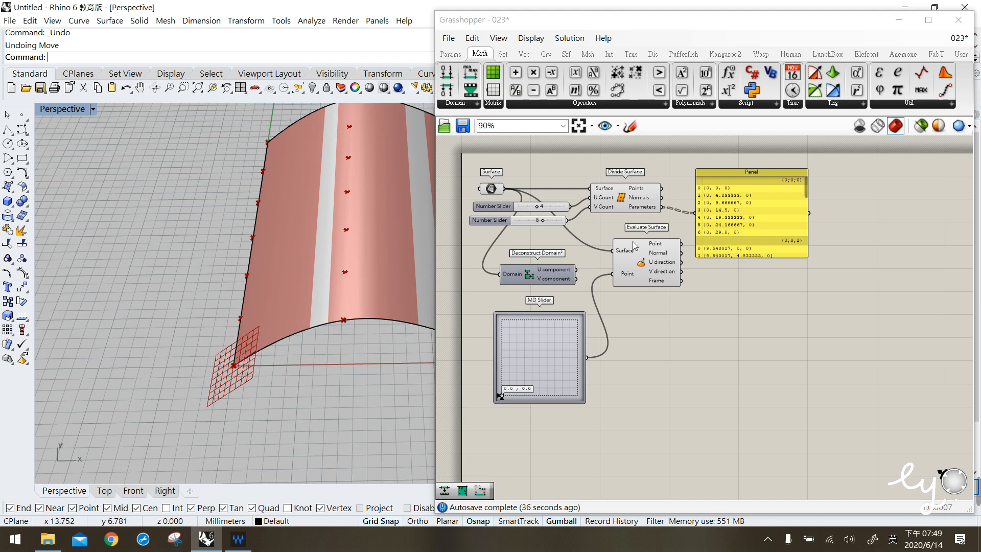
scroll(725, 203, up, 1)
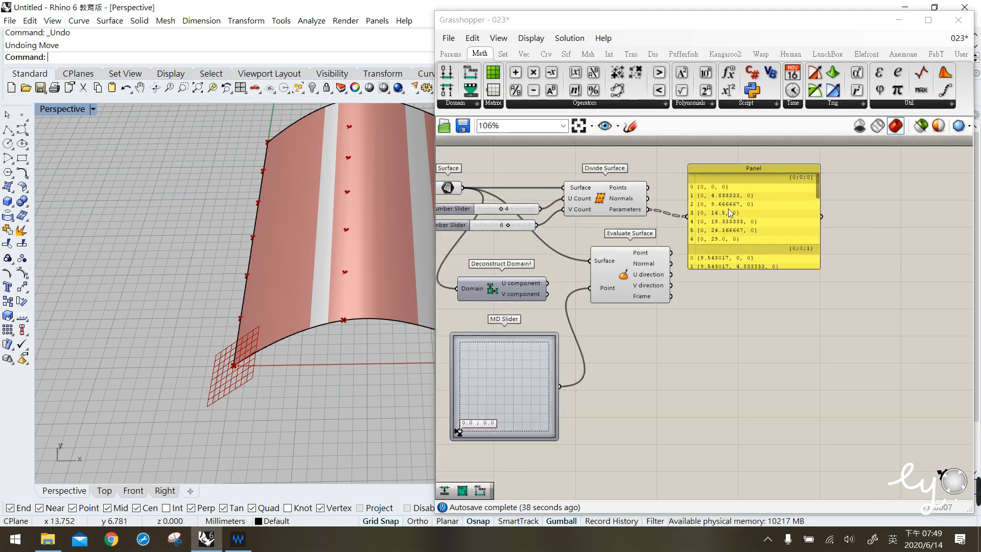
- Set the MD Slider to about 0.0 ; 4.83 to match a listed UV parameter
right_drag(474, 414, 489, 412)
drag(476, 430, 473, 415)
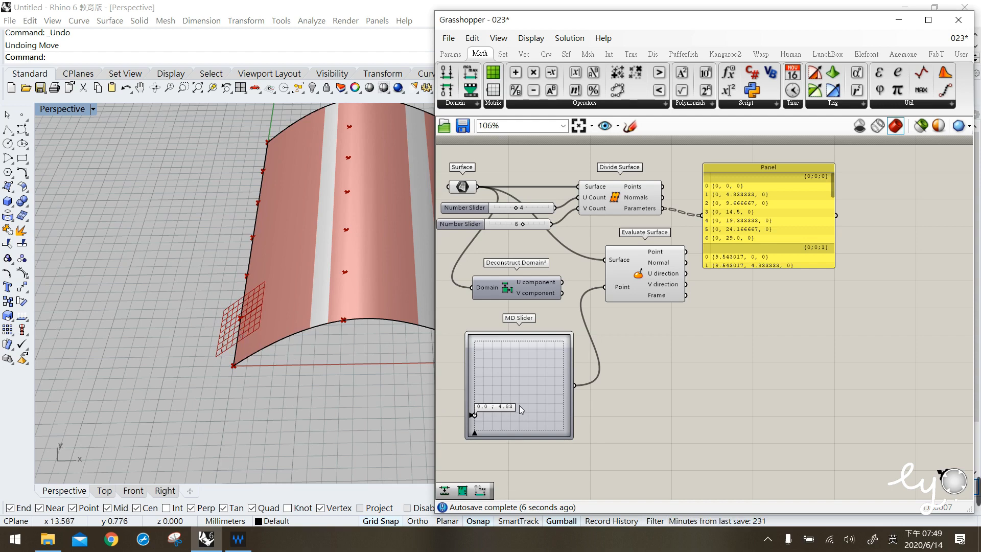
click(477, 402)
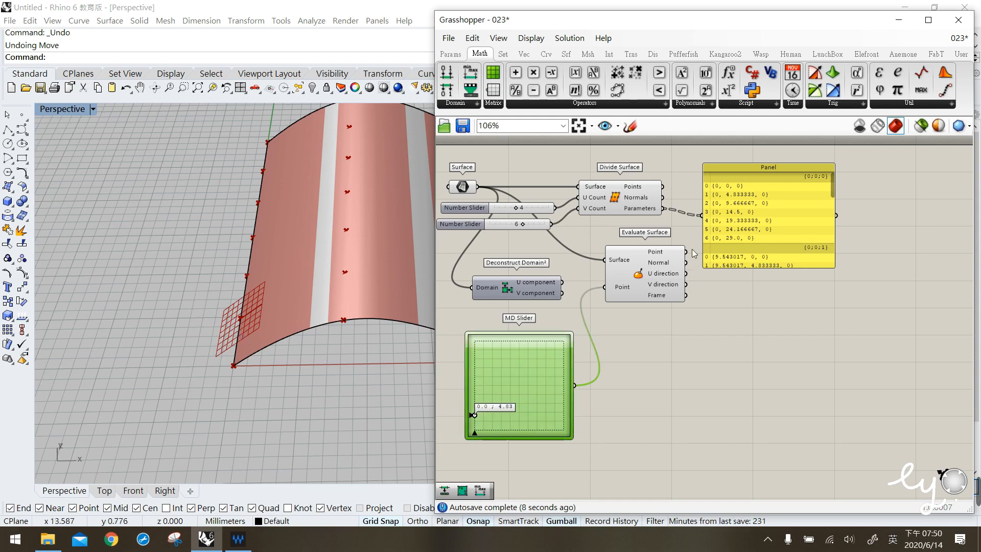
click(629, 127)
drag(702, 203, 767, 195)
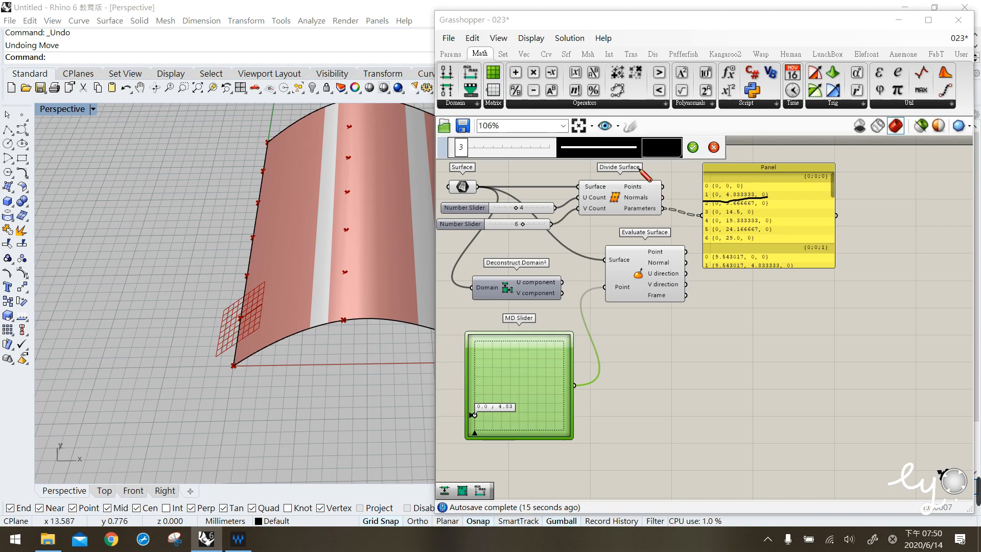
key(Escape)
click(617, 199)
- Drag the MD Slider point to about 10.47 ; 22.8 to place the evaluated point on the surface
right_drag(345, 240, 255, 219)
click(258, 218)
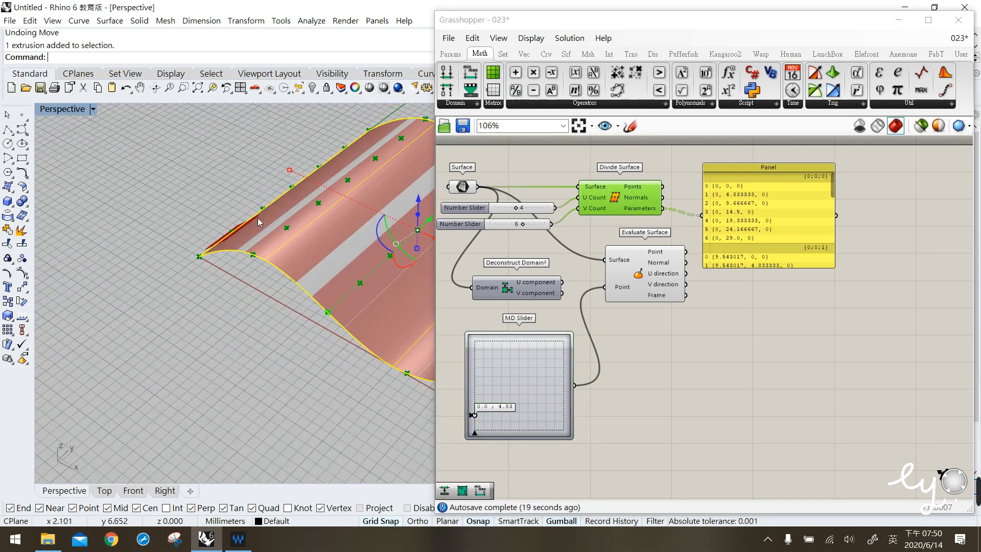
scroll(362, 251, down, 1)
right_drag(345, 270, 396, 309)
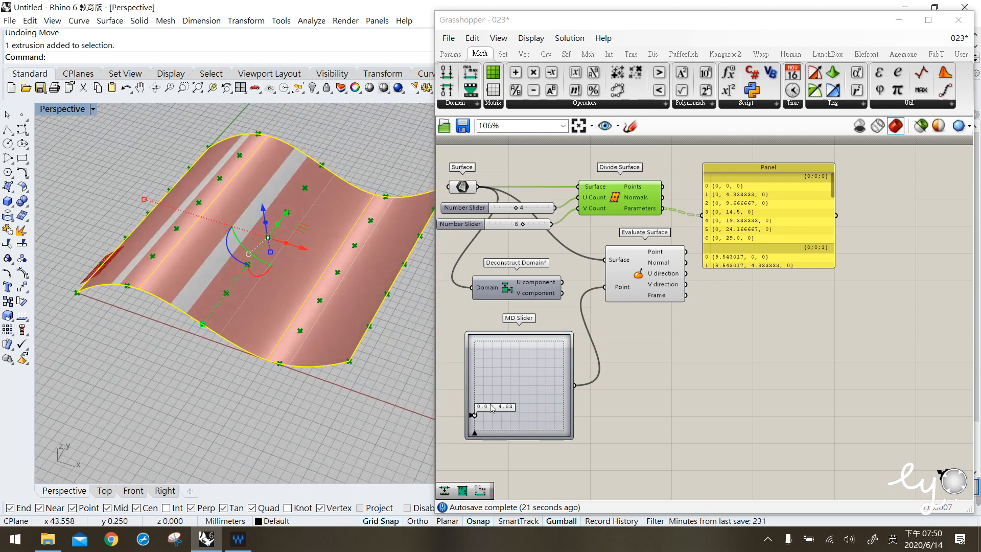
drag(475, 415, 502, 365)
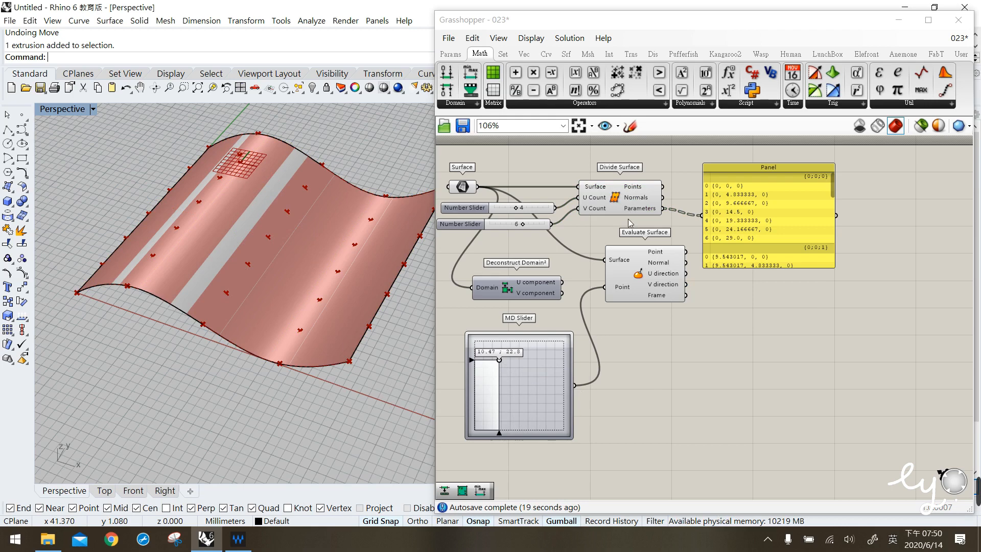
- Move the Divide Surface component slightly to the right on the canvas
click(307, 238)
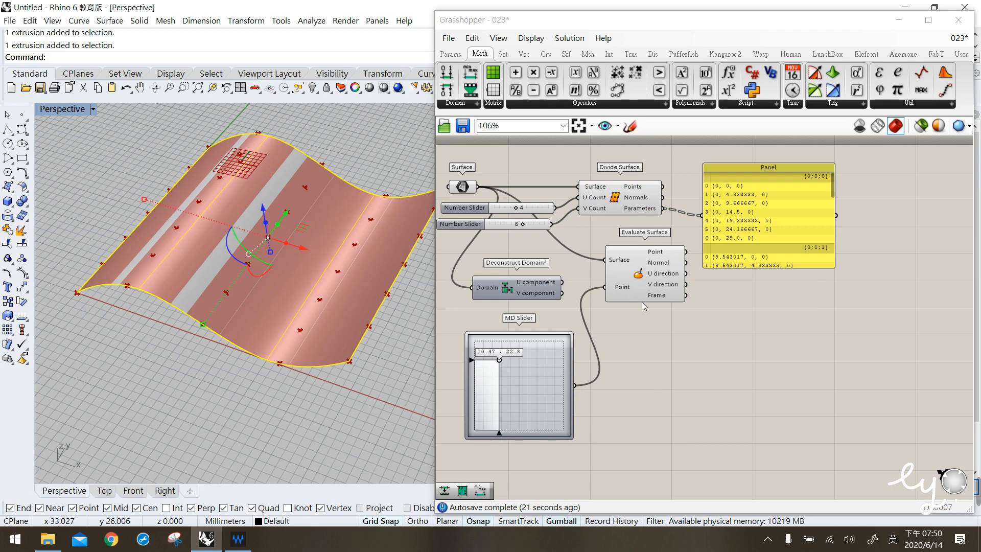
click(639, 192)
click(627, 176)
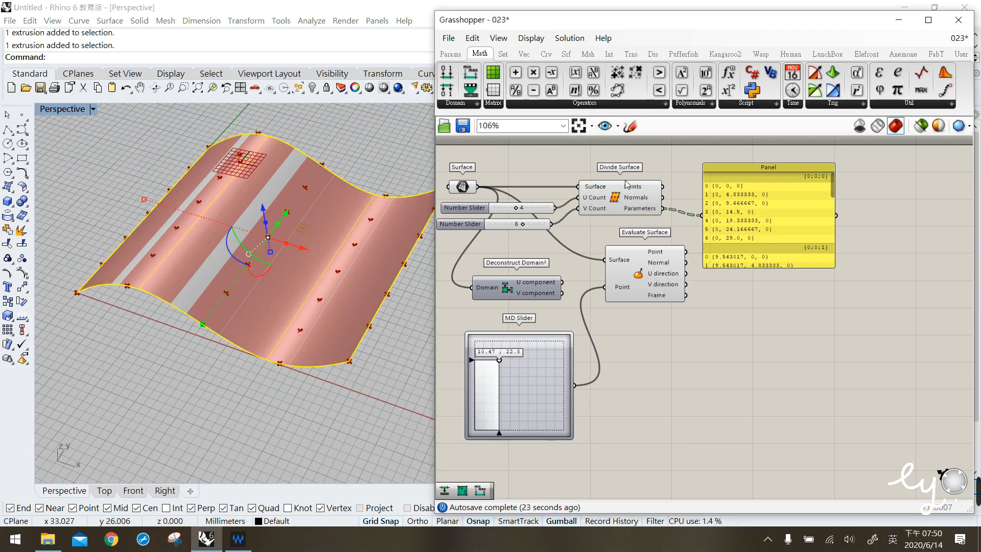
drag(625, 182, 645, 181)
click(300, 375)
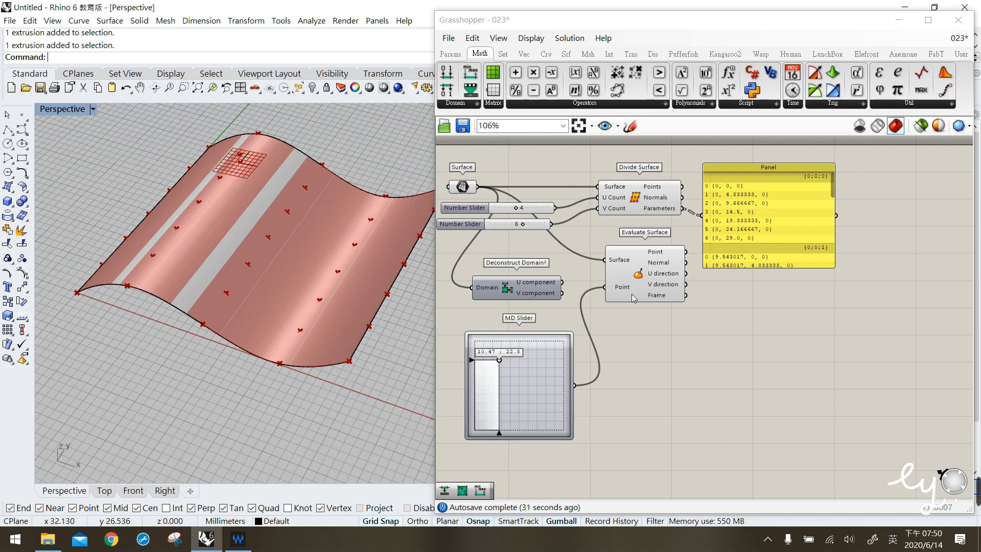
- Delete the parameters panel attached to Divide Surface
click(771, 263)
key(Delete)
mouse_move(719, 338)
mouse_down()
mouse_move(629, 245)
mouse_move(627, 198)
mouse_up()
key(space)
click(664, 151)
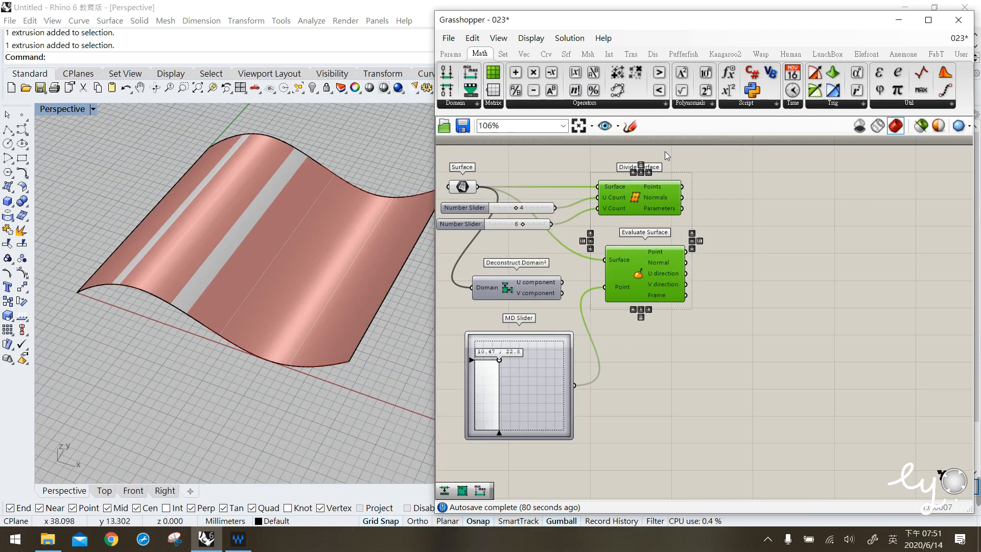
- Shrink the MD Slider and rearrange it above the Deconstruct Domain² component
click(561, 403)
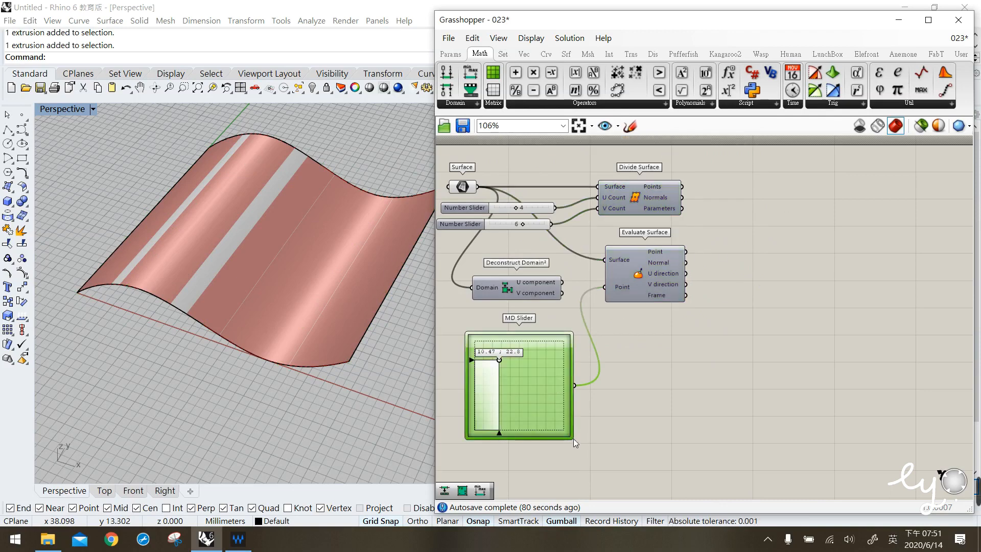
drag(567, 435, 520, 384)
mouse_move(503, 343)
mouse_down()
mouse_move(543, 337)
mouse_move(544, 267)
mouse_move(519, 349)
mouse_up()
drag(547, 283, 538, 297)
click(610, 345)
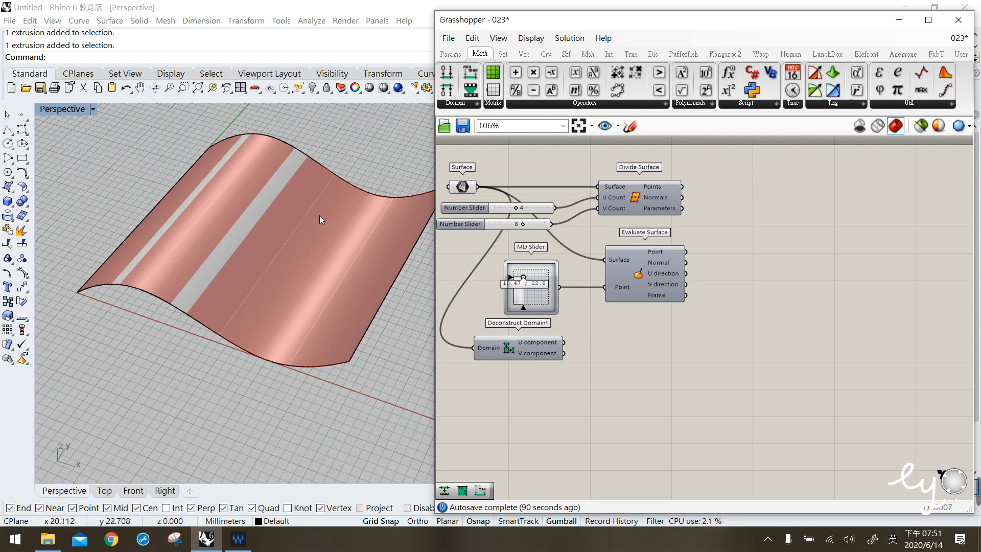
- Add an Isotrim component to the canvas to the right of the existing components
click(566, 54)
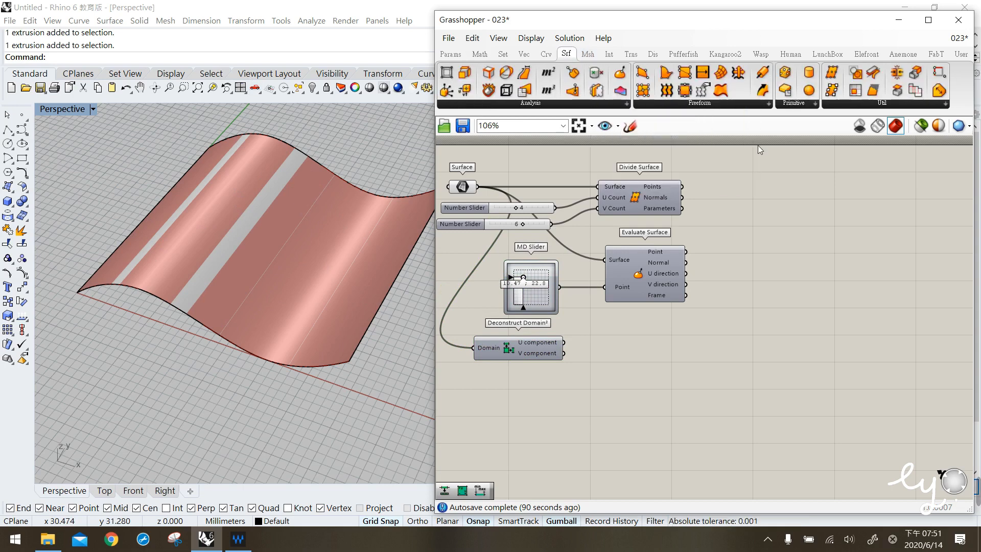
click(863, 102)
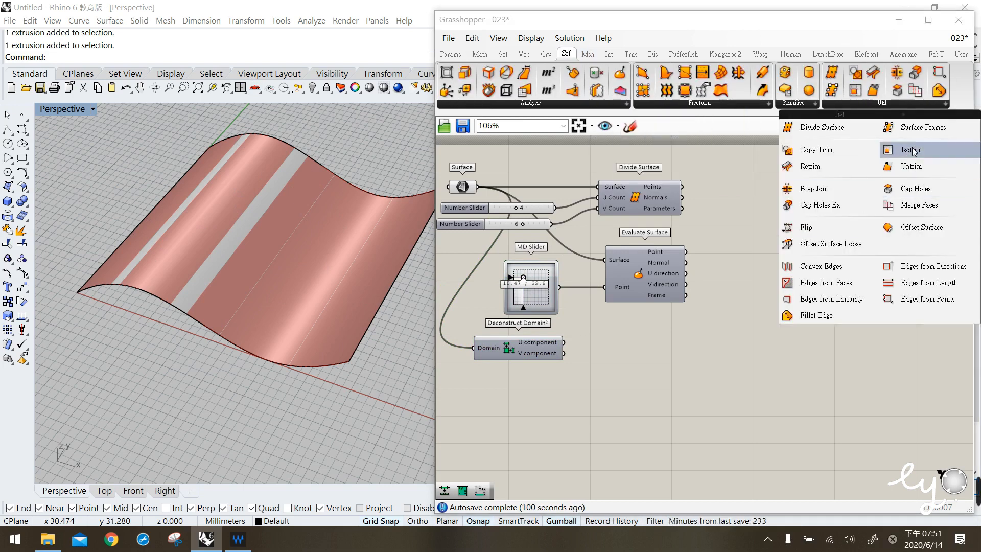
click(738, 334)
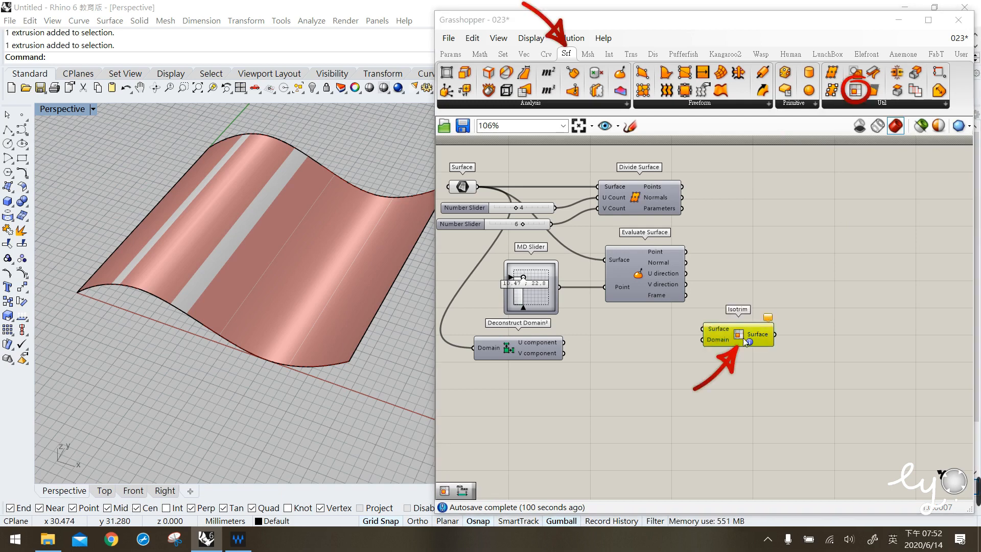
click(745, 280)
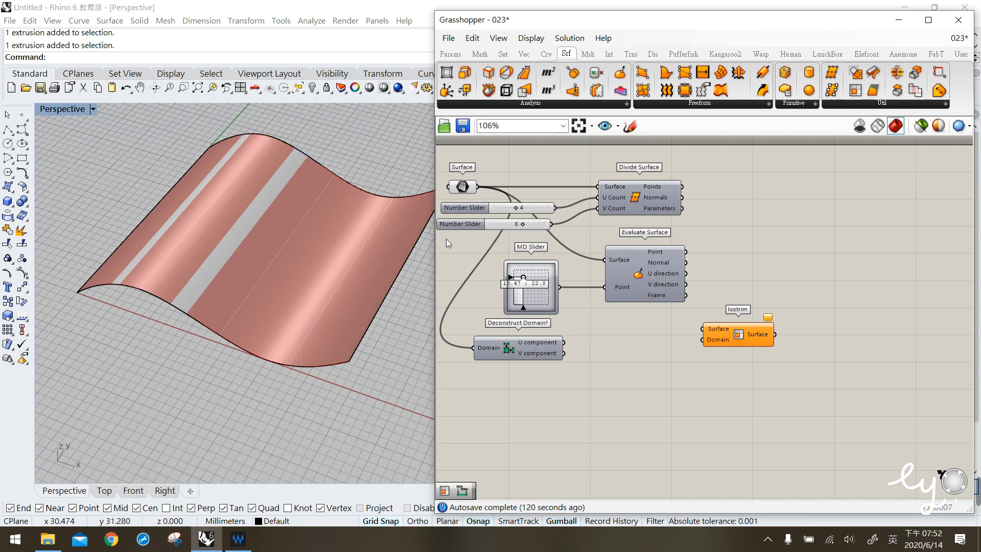
- Connect the Surface parameter to the Isotrim component's Surface input
click(464, 193)
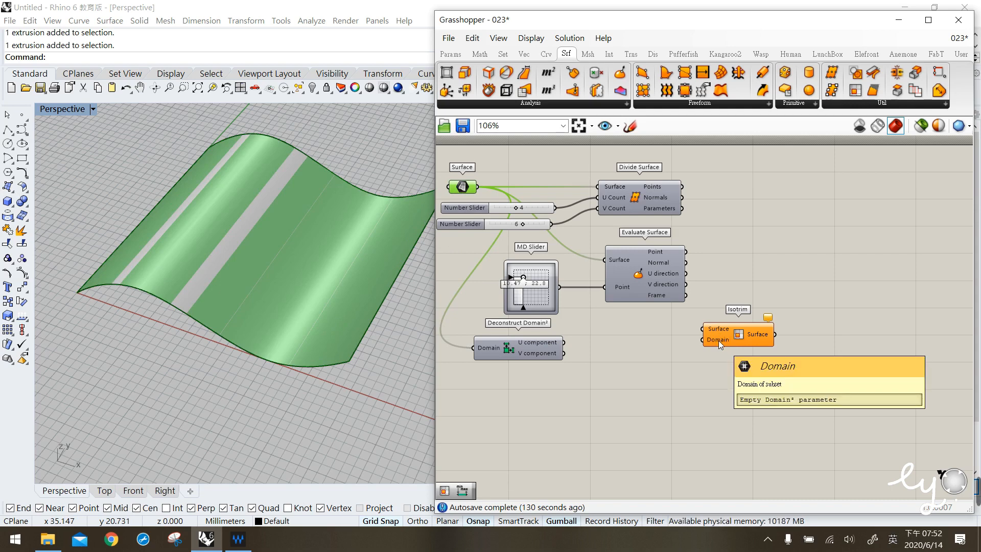
click(632, 364)
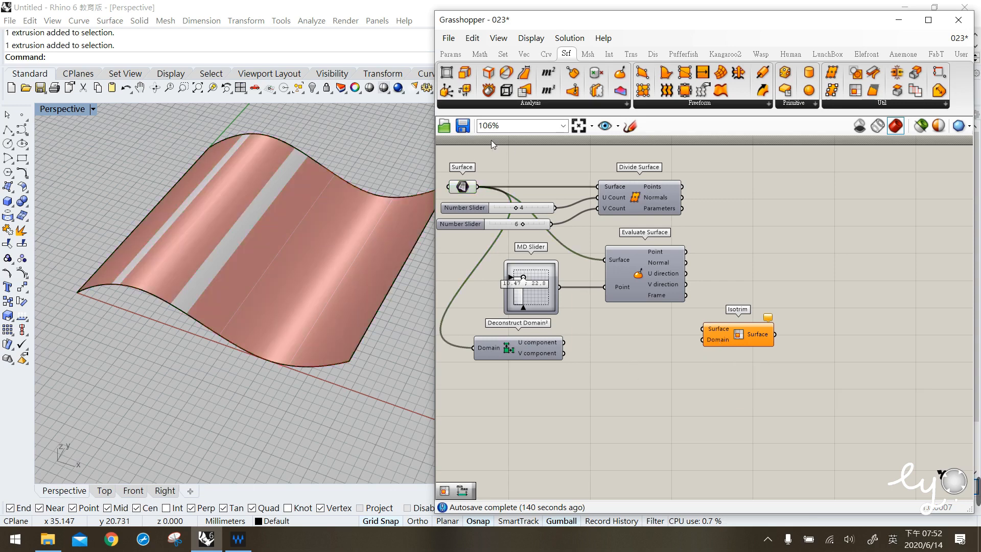
click(463, 187)
drag(486, 189, 722, 356)
click(726, 415)
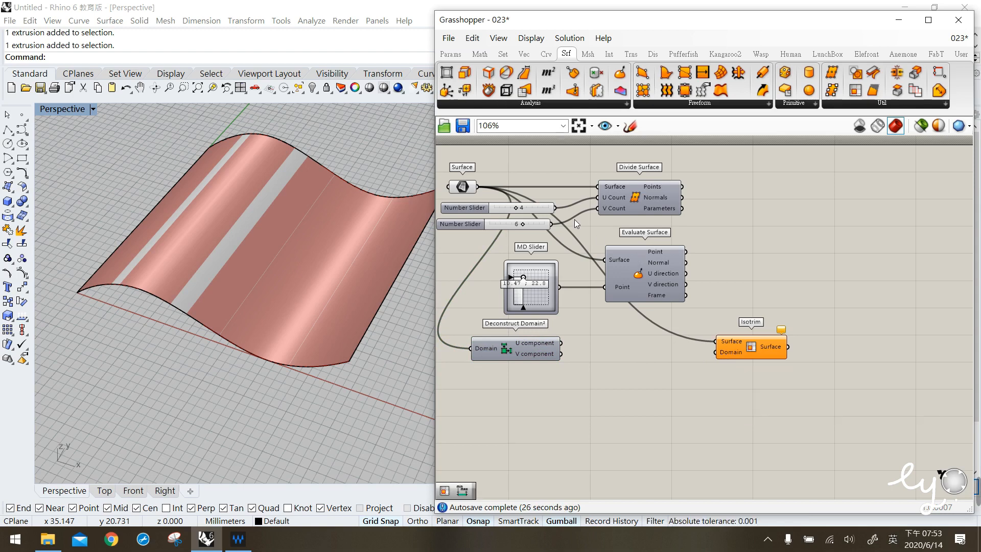
- Add a Divide Domain² component and place it beside the Isotrim component
click(480, 53)
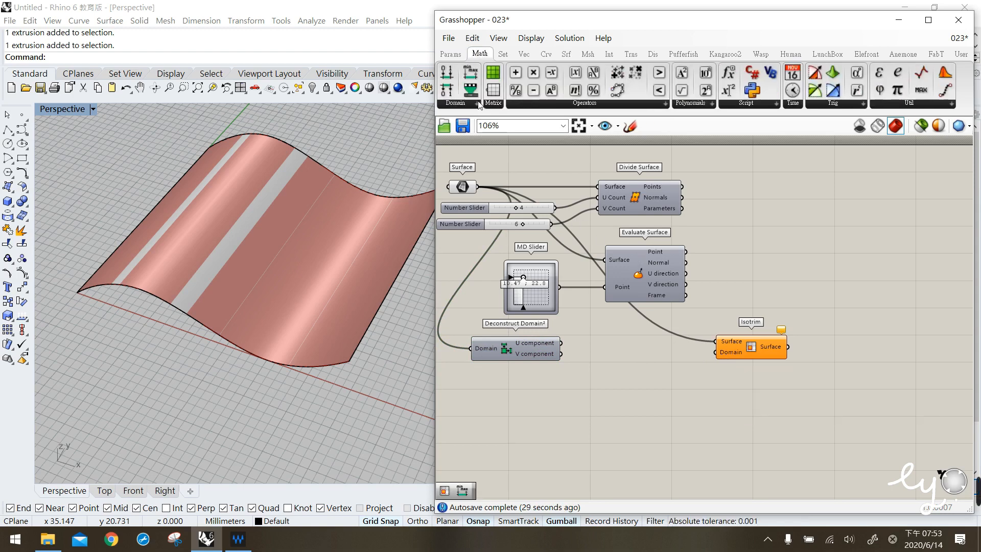
click(457, 105)
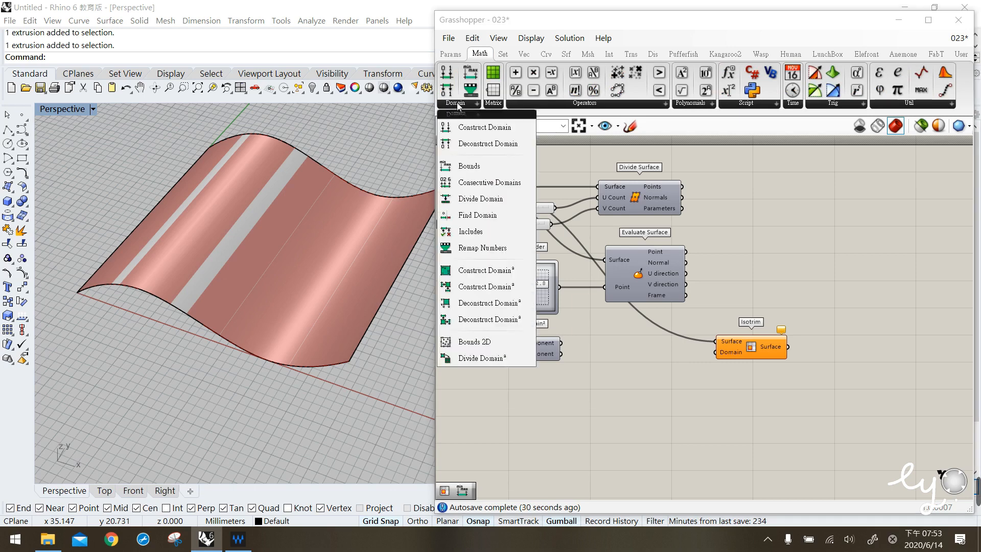
click(486, 361)
click(535, 417)
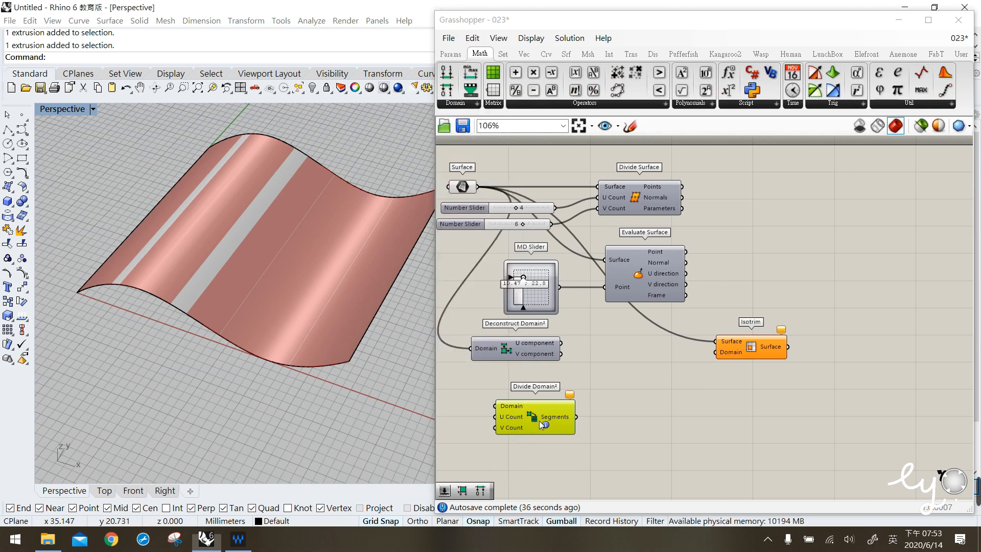
drag(524, 419, 637, 398)
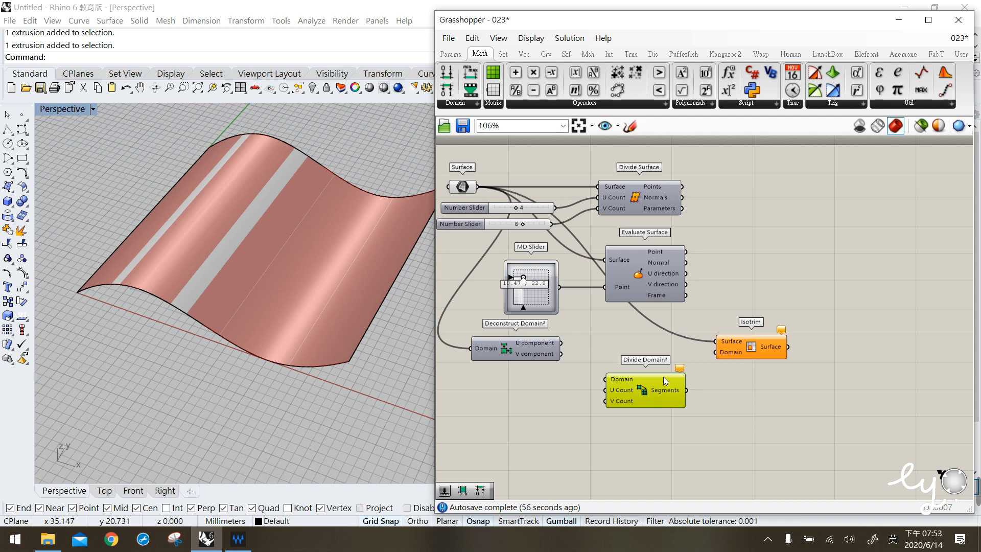
click(463, 187)
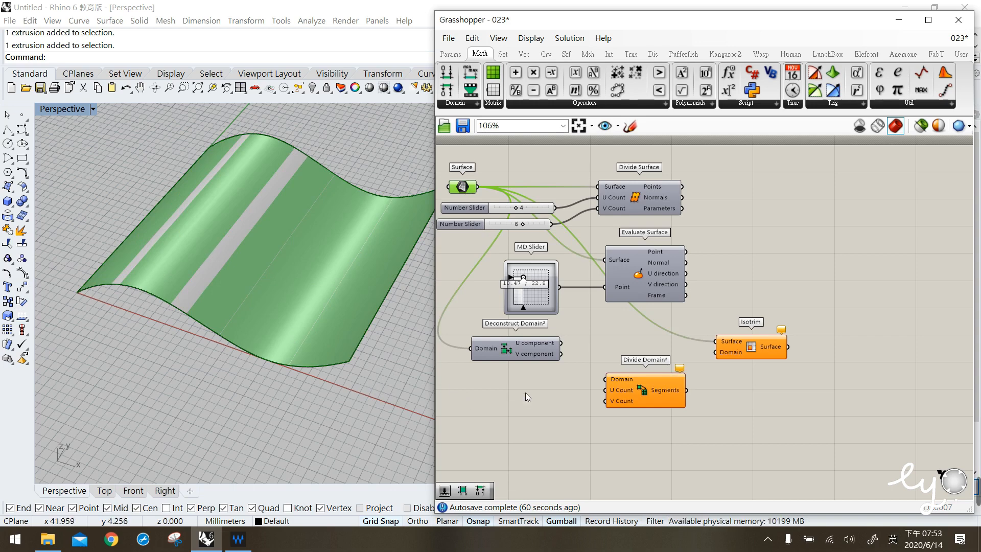
click(529, 379)
drag(636, 397, 642, 363)
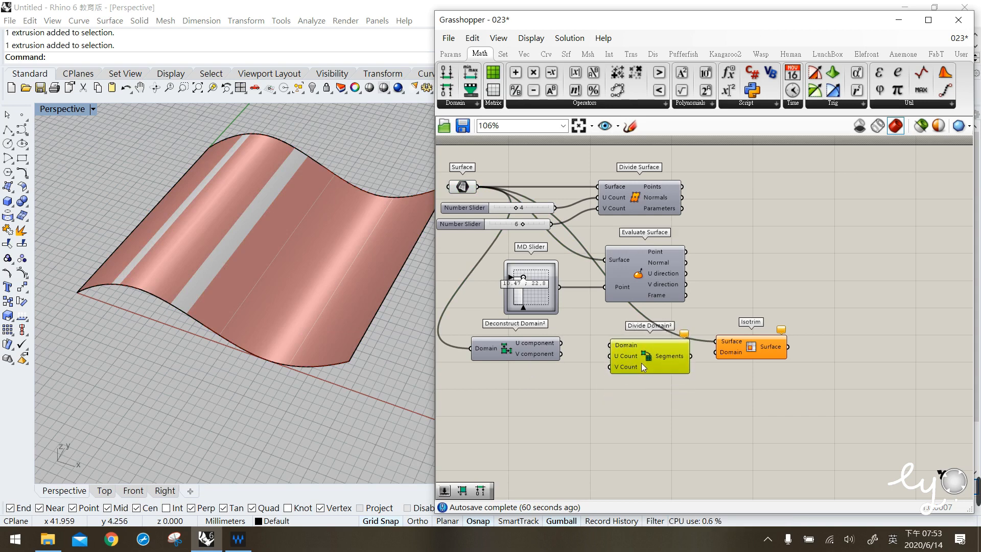
drag(518, 349, 493, 349)
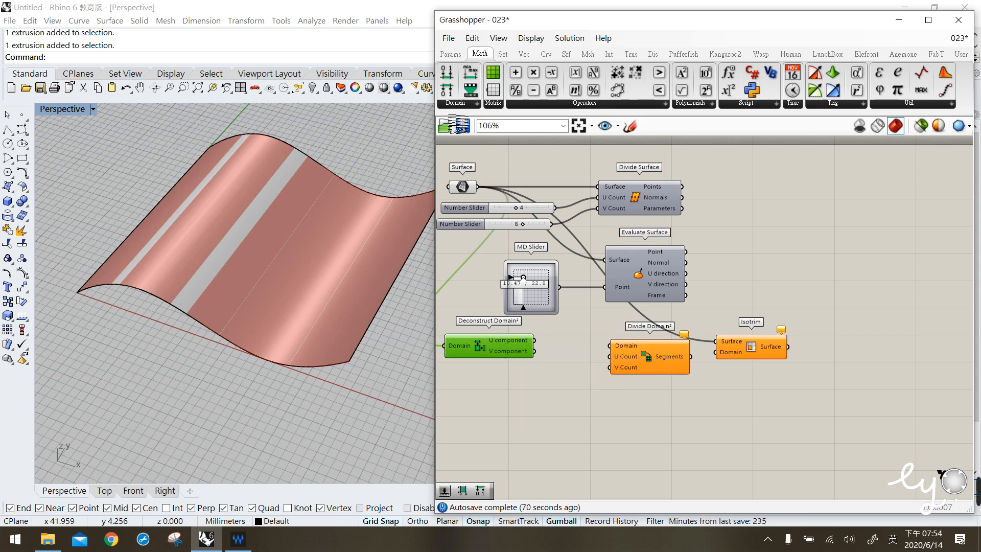
- Add a Construct Domain² component and place it next to Deconstruct Domain²
click(456, 103)
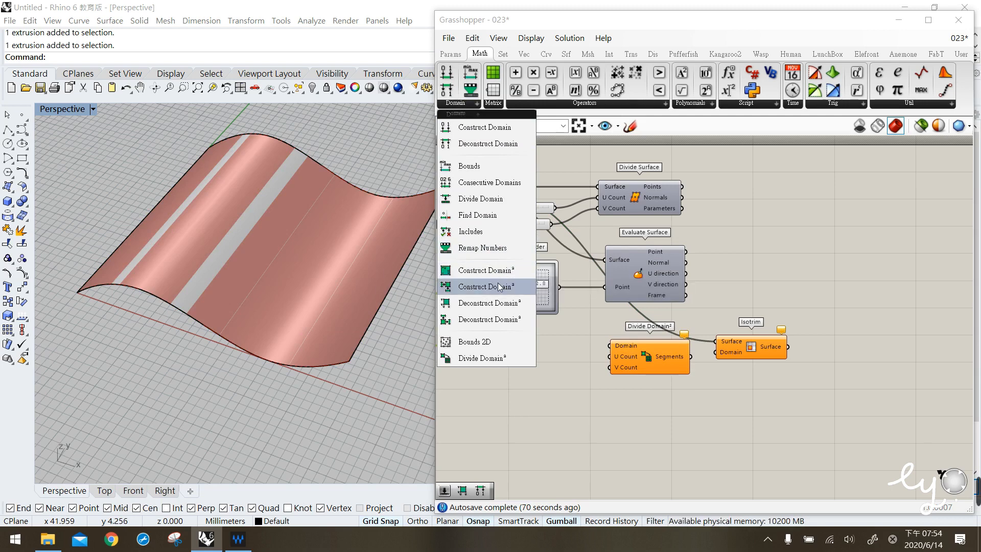
drag(494, 293, 582, 344)
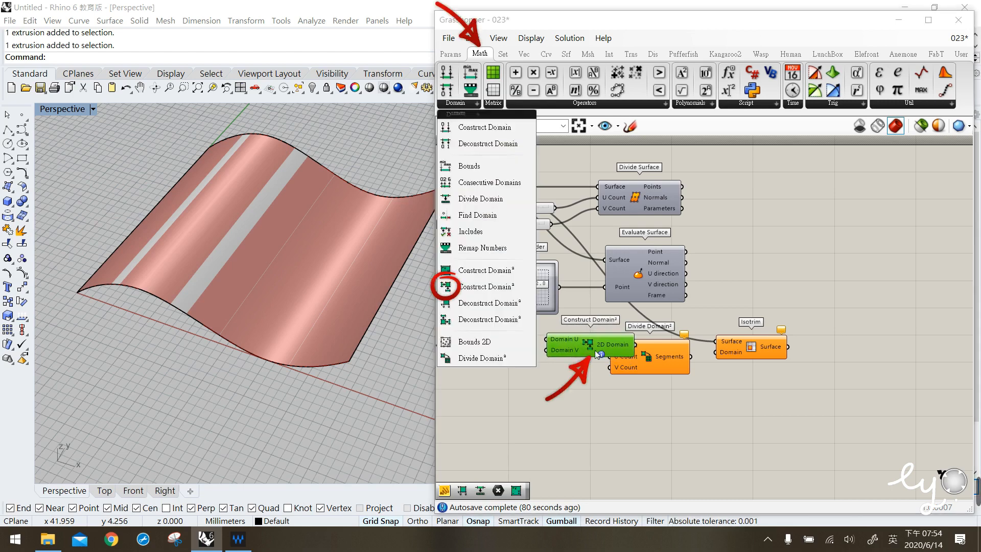
right_drag(570, 358, 607, 343)
drag(533, 340, 508, 335)
drag(616, 330, 510, 321)
drag(579, 330, 571, 332)
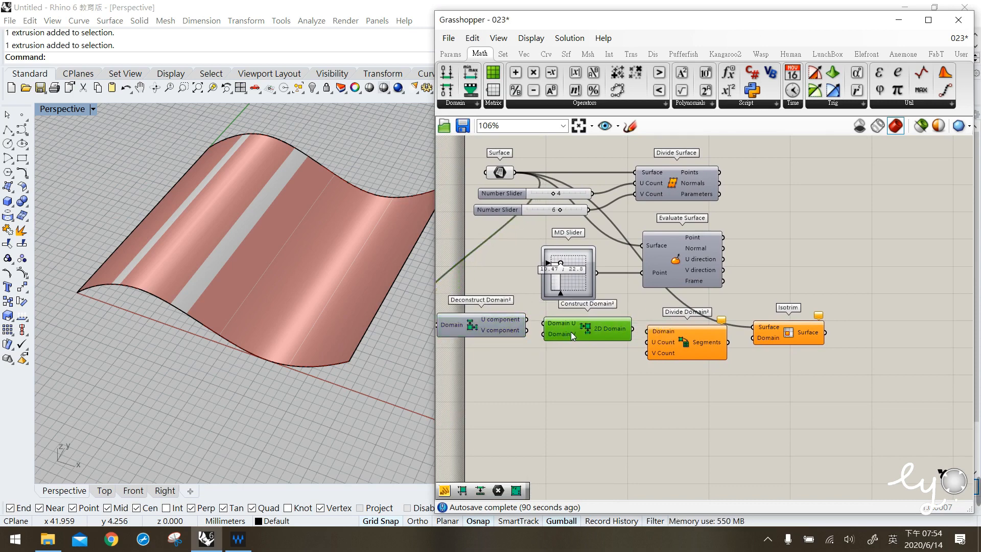
- Connect the U component and V component outputs of Deconstruct Domain² to Construct Domain²'s Domain U and Domain V
drag(476, 321, 471, 324)
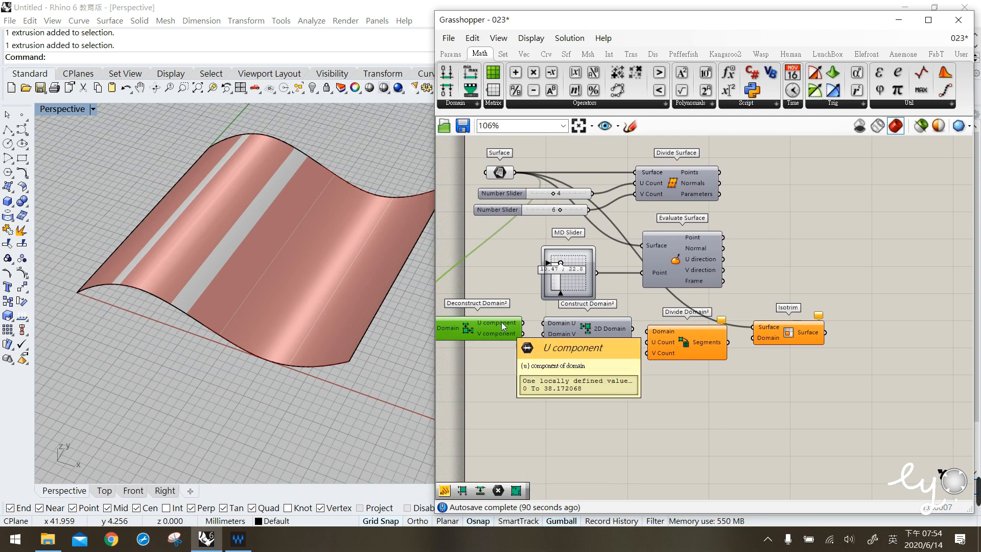
drag(522, 323, 547, 329)
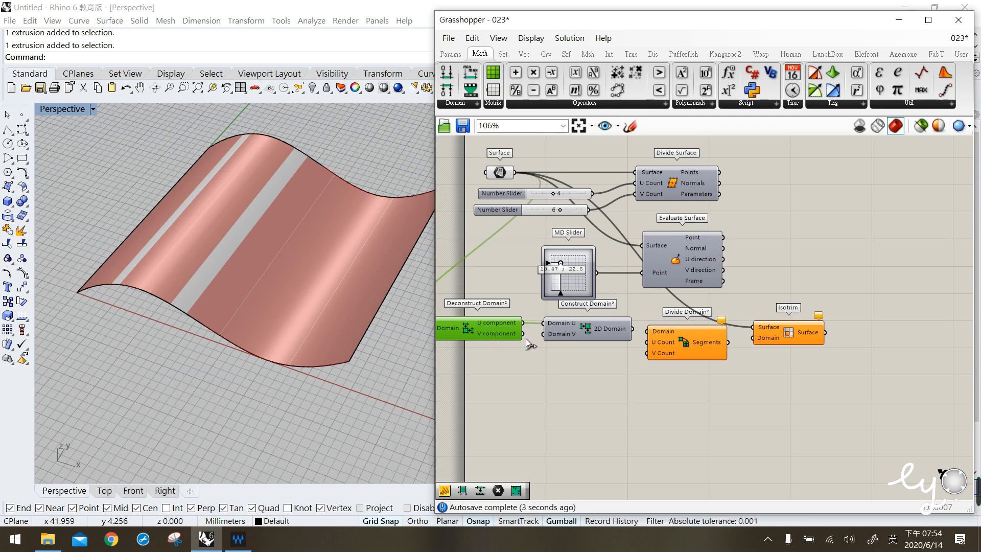
drag(616, 329, 606, 330)
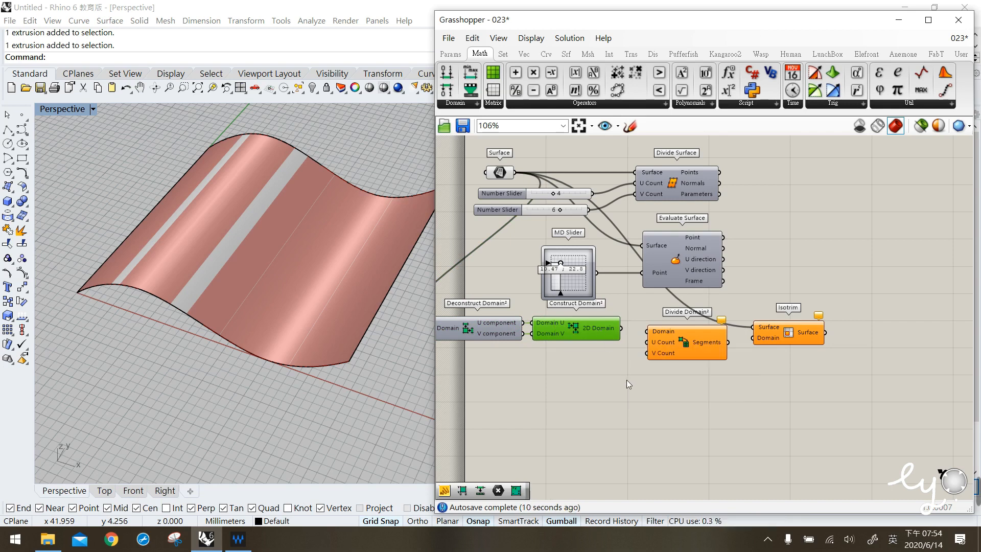
- Connect the 2D Domain output of Construct Domain² to the Domain input of Divide Domain²
mouse_move(683, 345)
mouse_down()
mouse_move(682, 357)
mouse_move(679, 341)
mouse_up()
drag(623, 327, 639, 332)
click(607, 379)
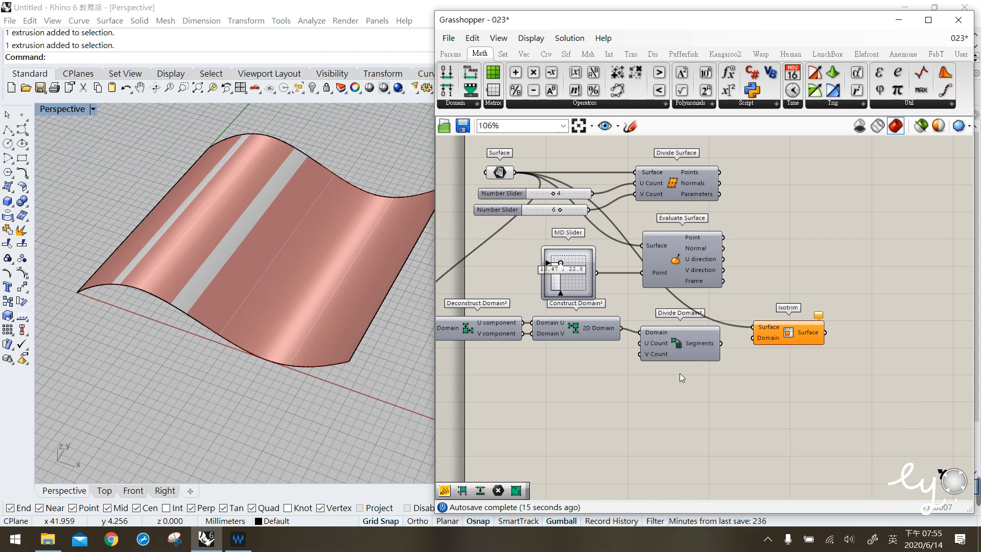
- Create two number sliders set to 4 and 6 for Divide Domain²'s U Count and V Count
double_click(596, 369)
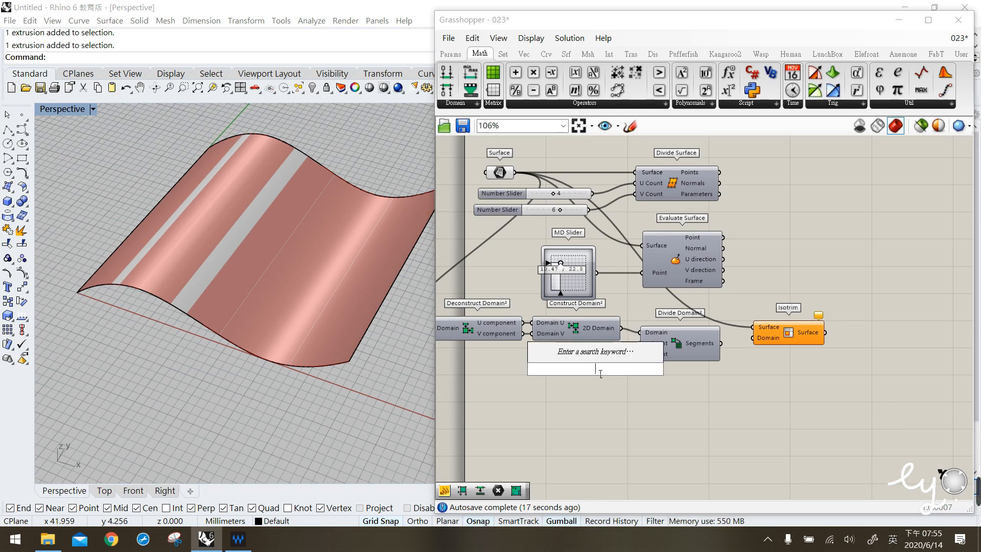
text(4)
key(Return)
drag(635, 369, 609, 379)
double_click(608, 378)
text(6)
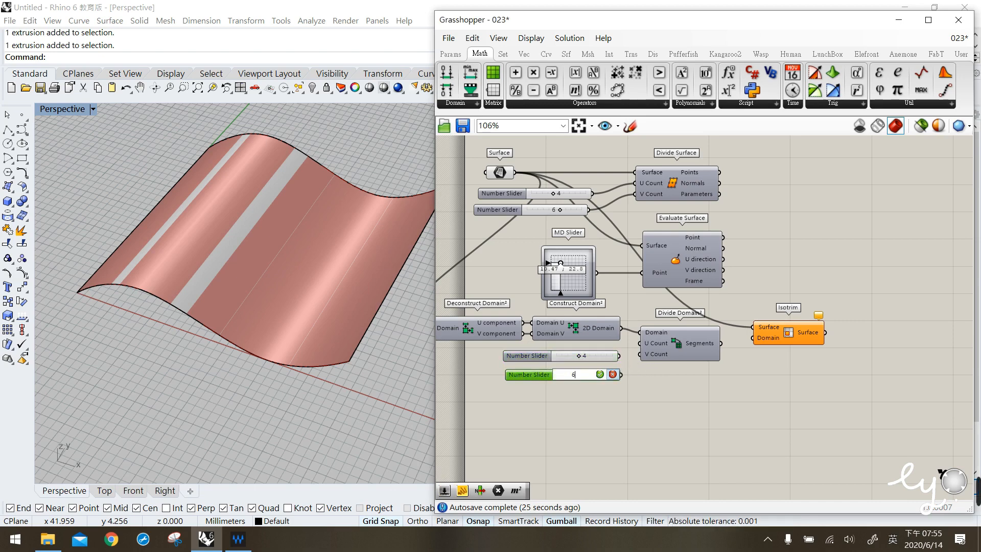
key(Return)
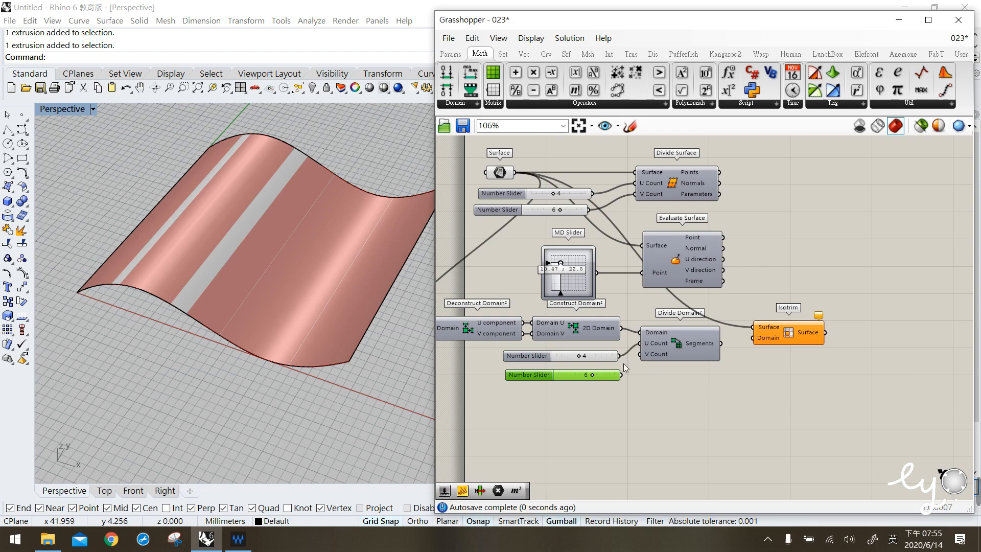
- Inspect the Segments output of Divide Domain²
click(693, 351)
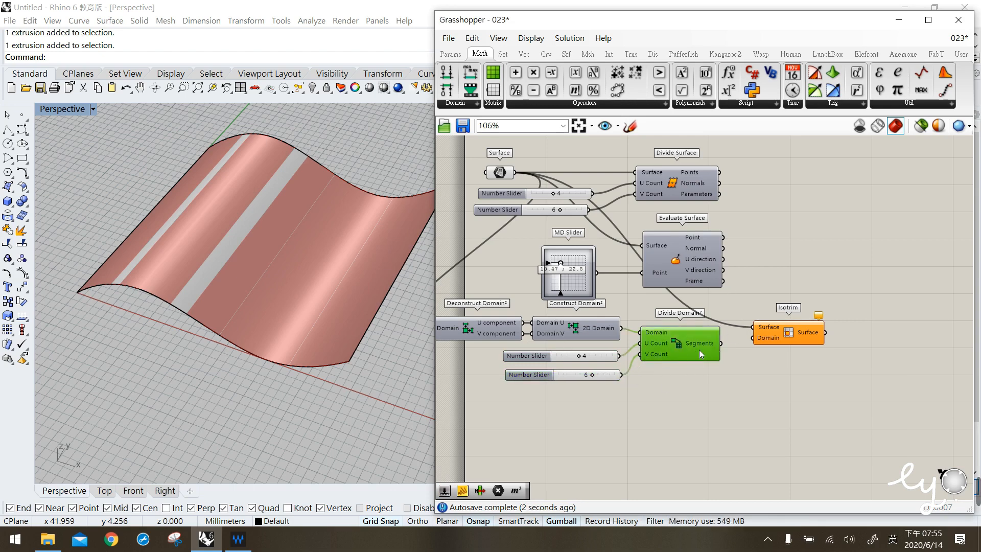
drag(697, 347, 697, 347)
mouse_move(701, 344)
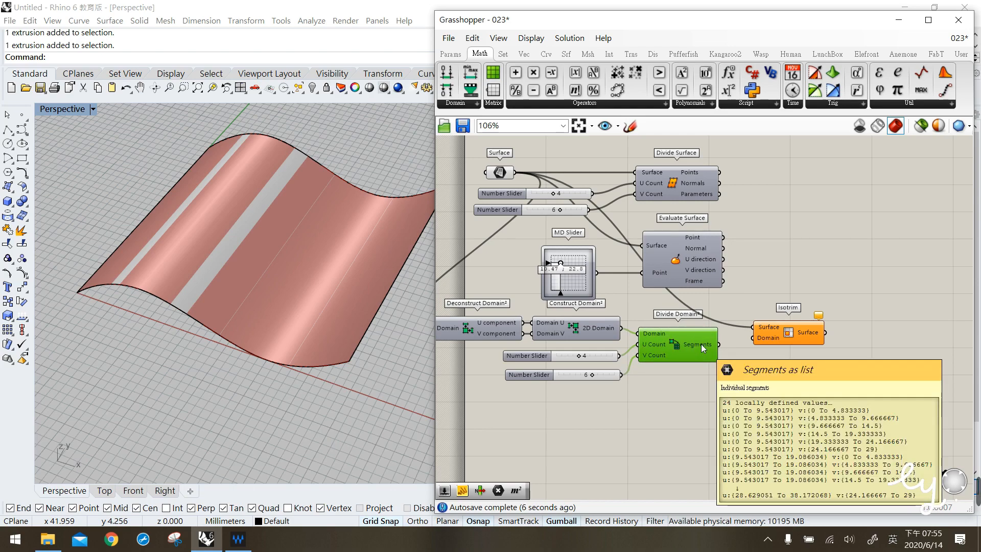
- Connect Divide Domain²'s Segments output to the Isotrim component's Domain input
click(777, 333)
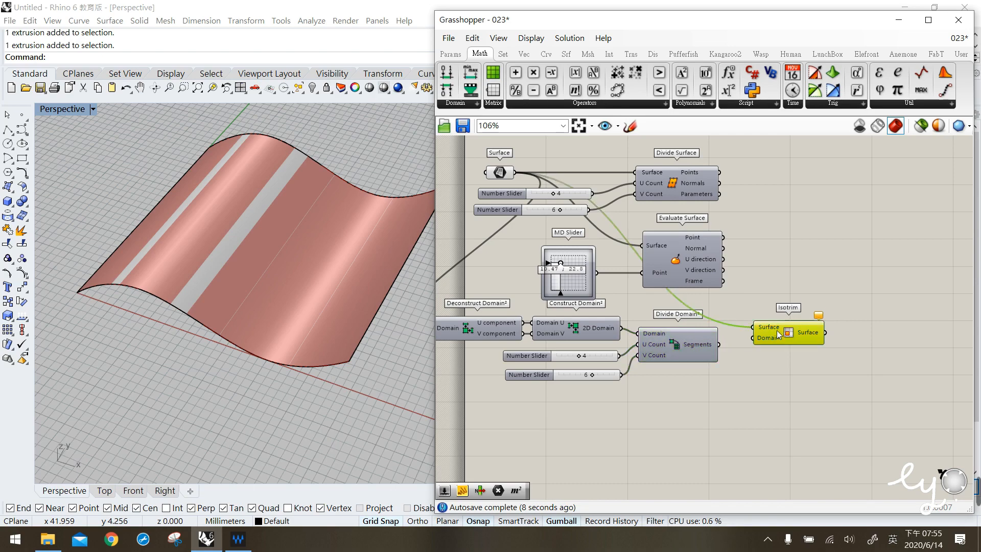
drag(719, 345, 753, 338)
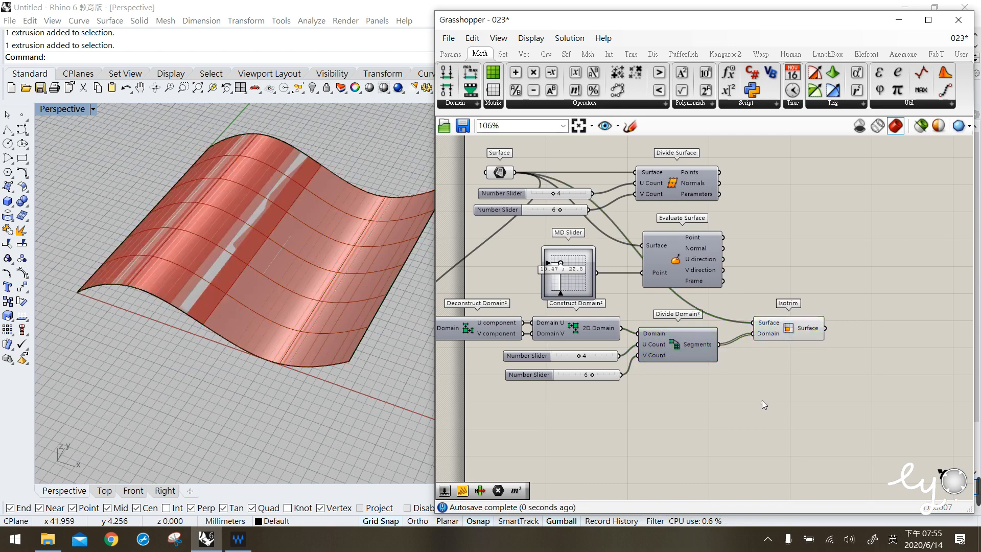
click(784, 335)
- Hide the original Rhino surface to show only the isotrimmed subsurfaces
right_drag(265, 305, 275, 286)
click(675, 415)
click(275, 266)
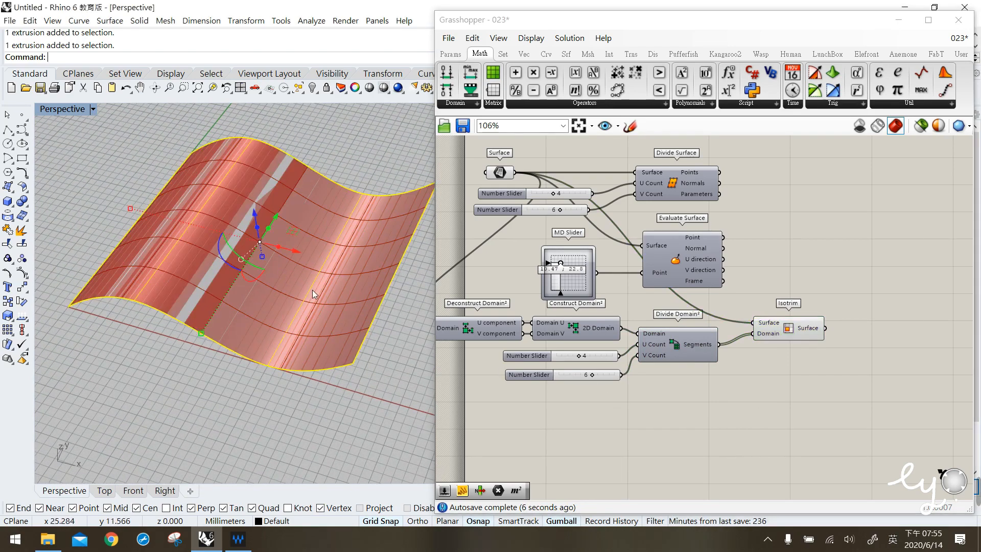
click(312, 78)
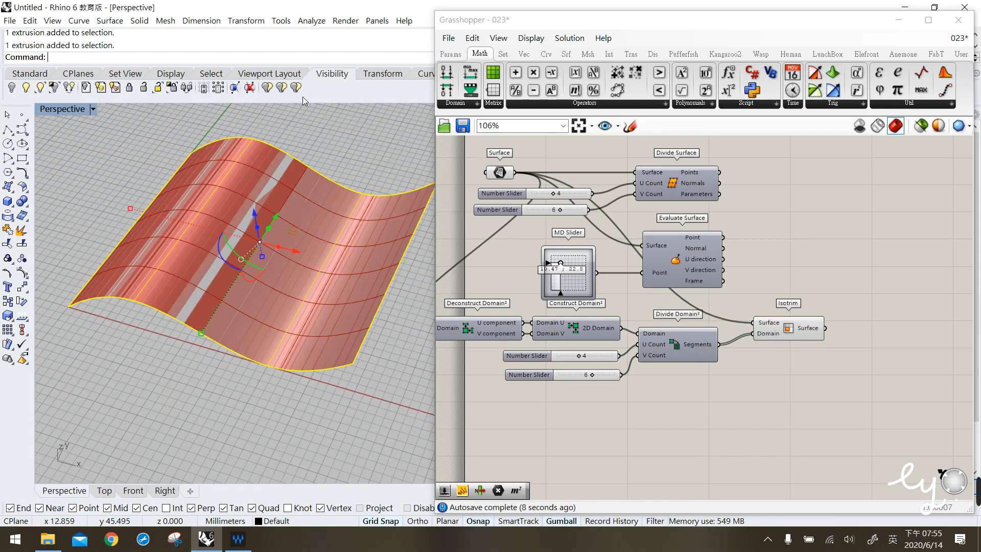
click(34, 76)
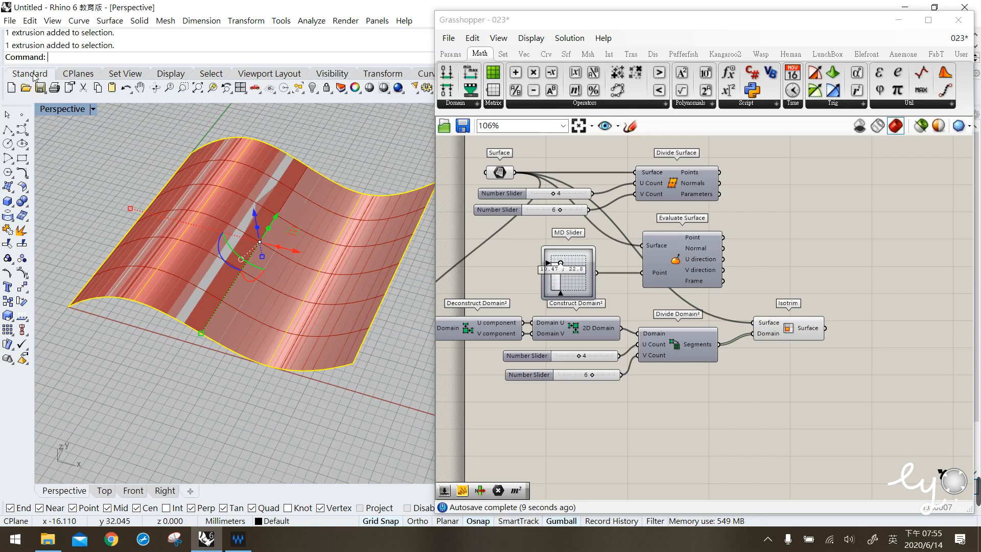
click(313, 88)
click(511, 174)
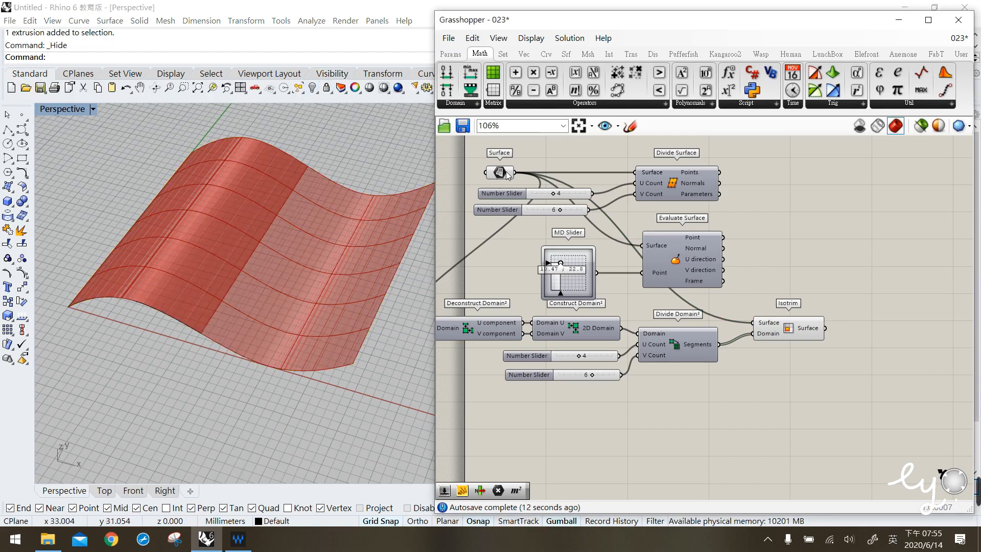
- Turn off the Surface parameter's preview and inspect the subsurfaces in Isotrim's Surface output
middle_click(504, 173)
click(575, 171)
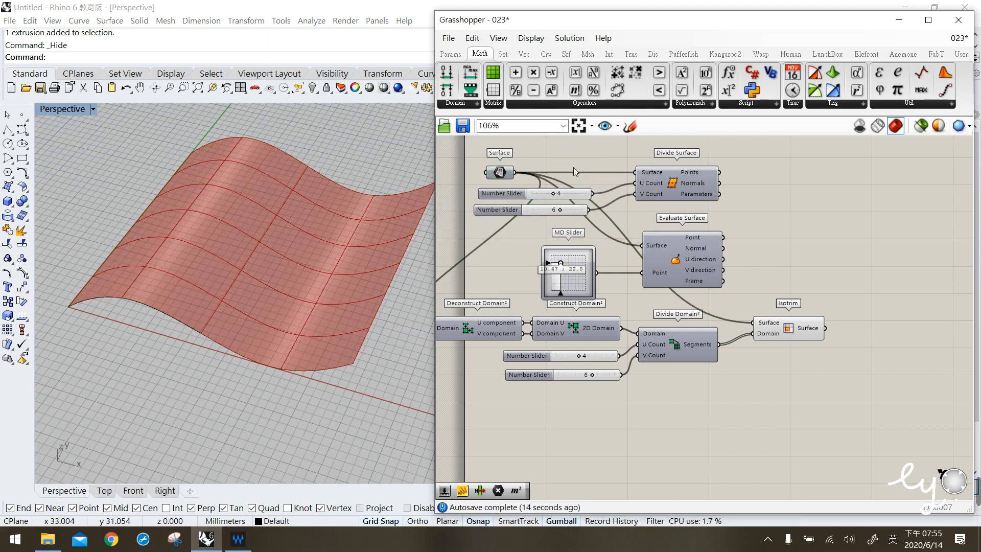
click(778, 331)
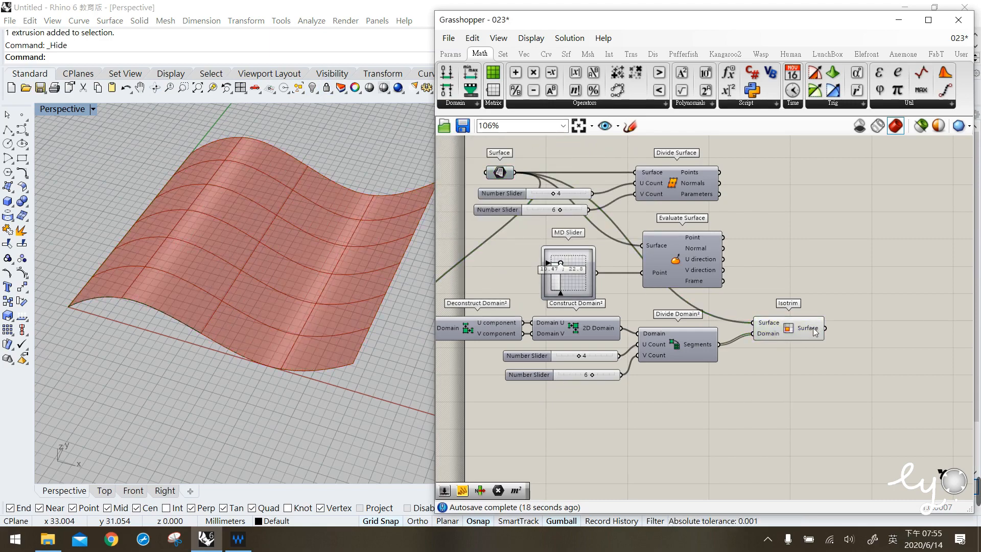
mouse_move(815, 332)
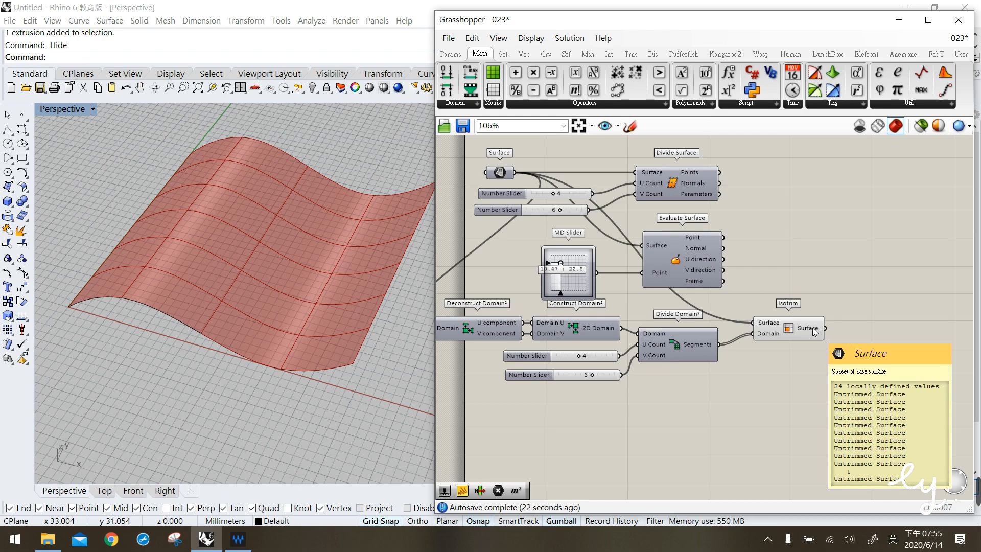
- Set the U Count slider feeding Divide Domain² to 5
click(337, 222)
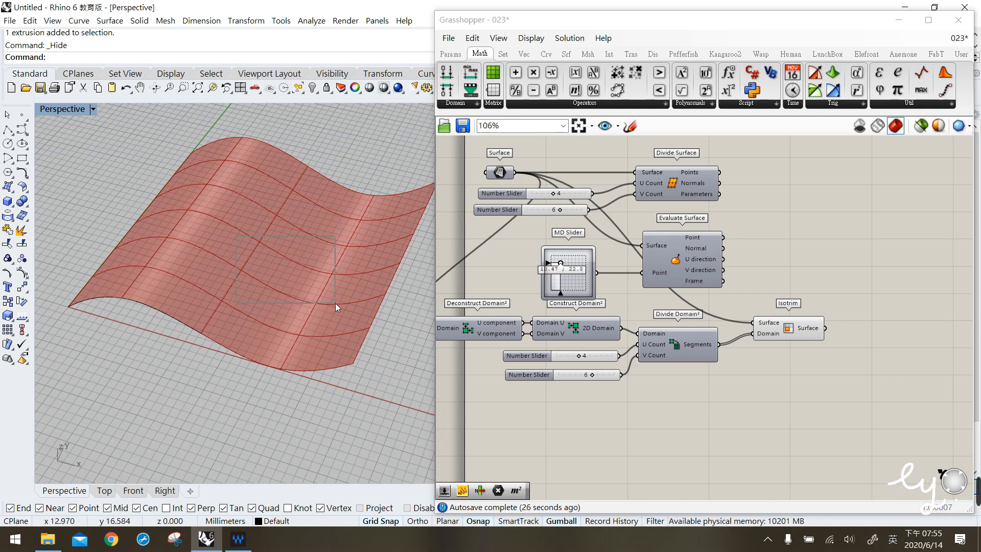
click(610, 409)
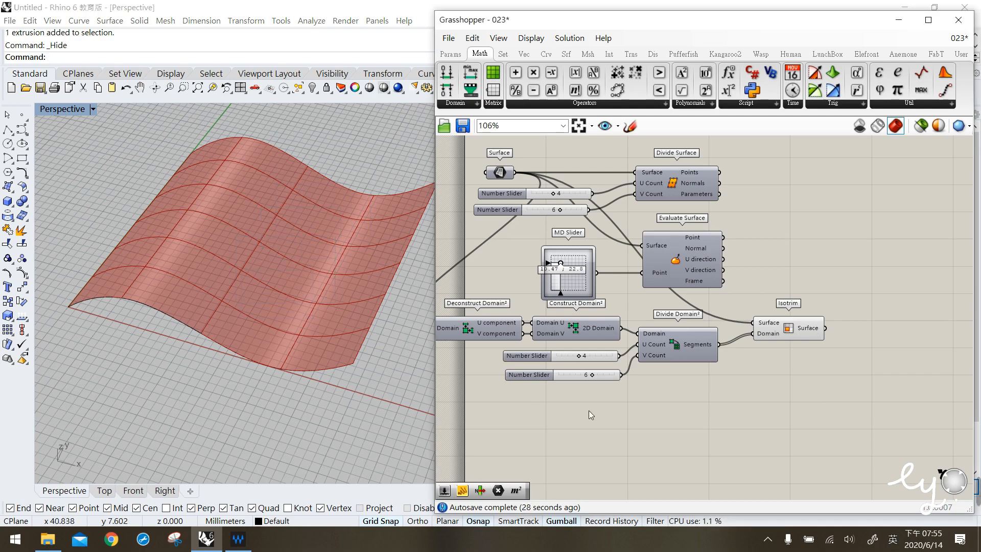
mouse_move(578, 356)
mouse_down()
mouse_move(599, 360)
mouse_move(568, 360)
mouse_move(589, 362)
mouse_up()
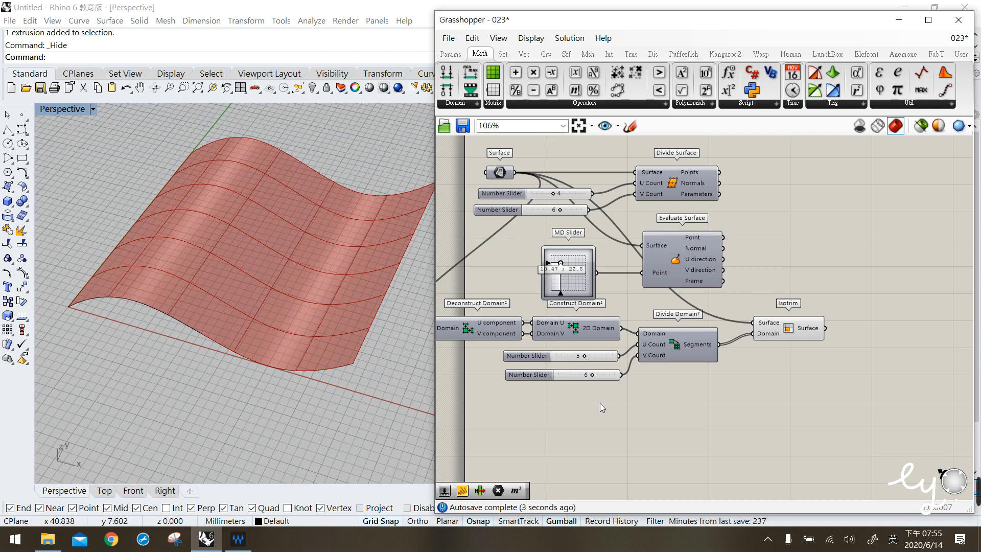
- Connect the Surface parameter directly to Divide Domain²'s Domain input
click(499, 175)
drag(499, 176, 500, 173)
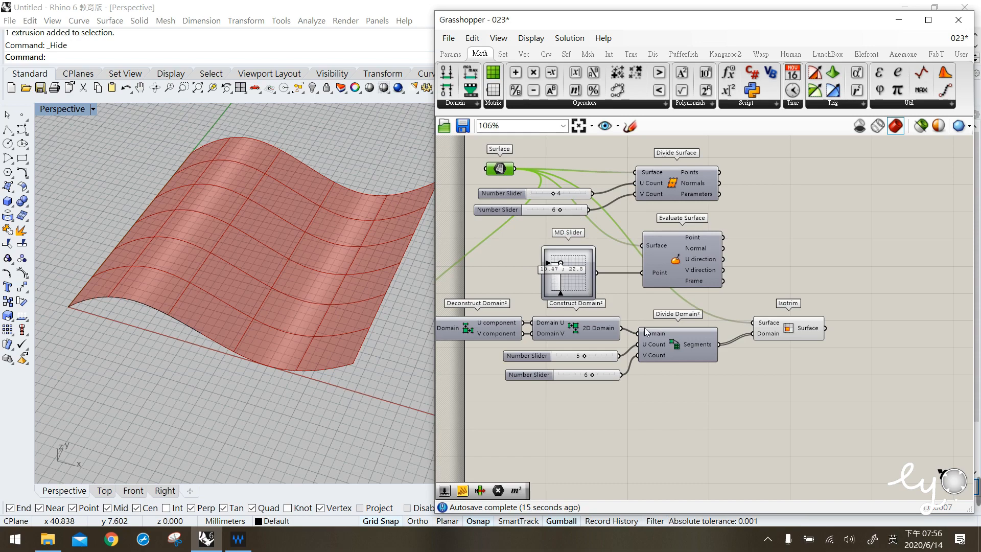
click(670, 346)
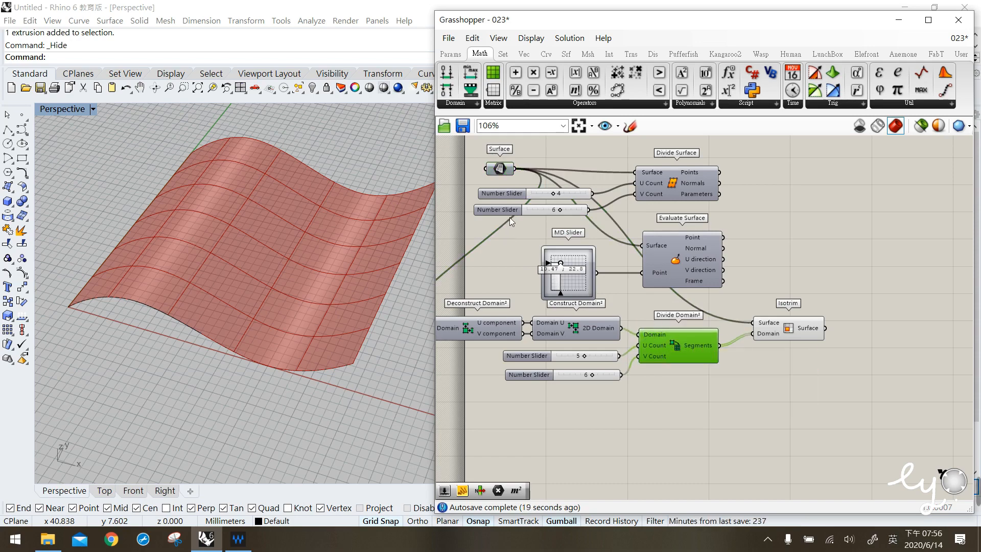
click(502, 170)
drag(515, 169, 642, 335)
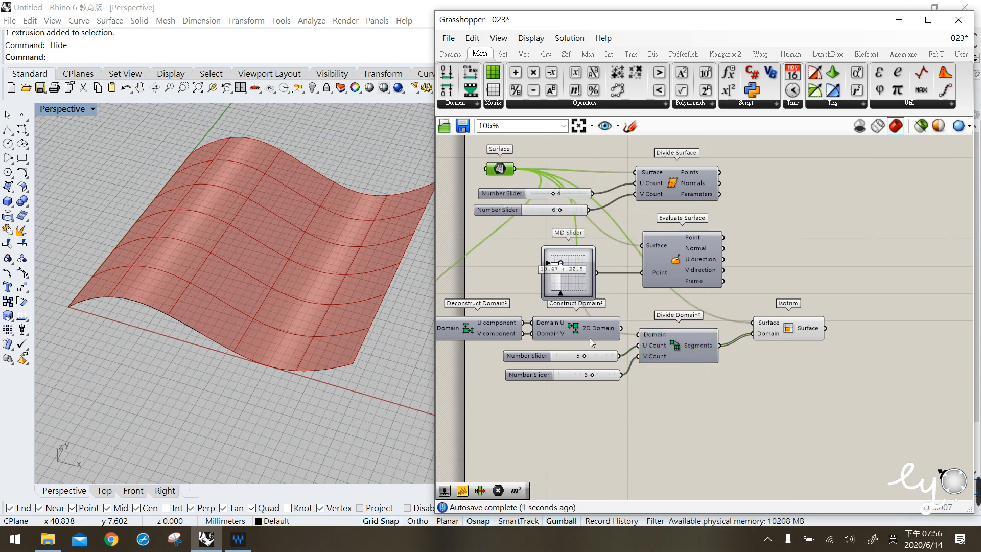
- Delete the Deconstruct Domain² and Construct Domain² components
click(580, 328)
shift+click(488, 324)
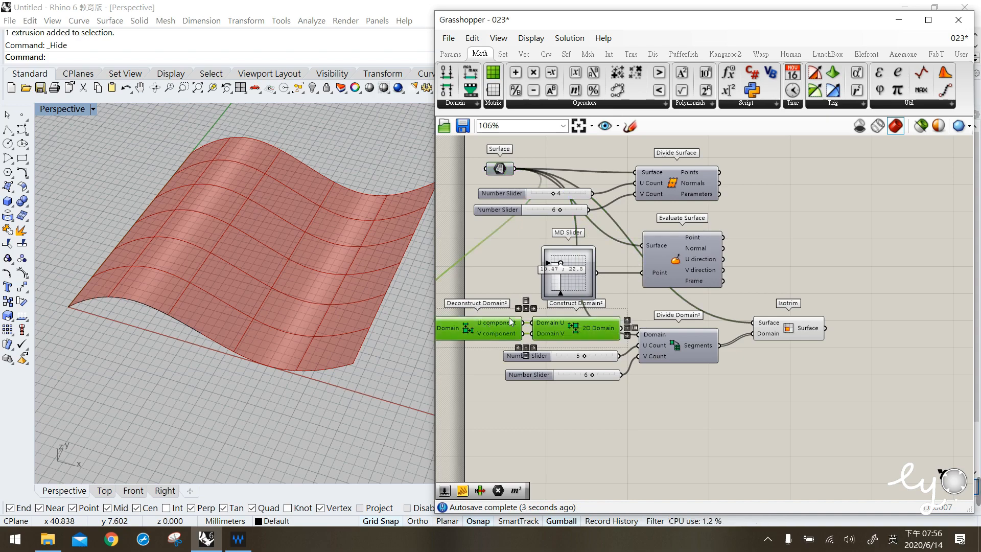
key(Delete)
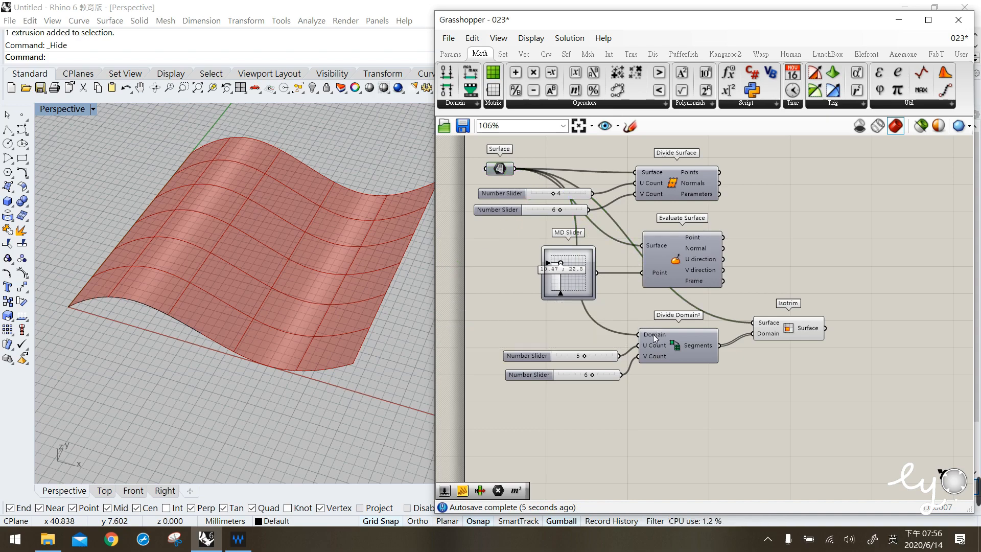
mouse_move(653, 334)
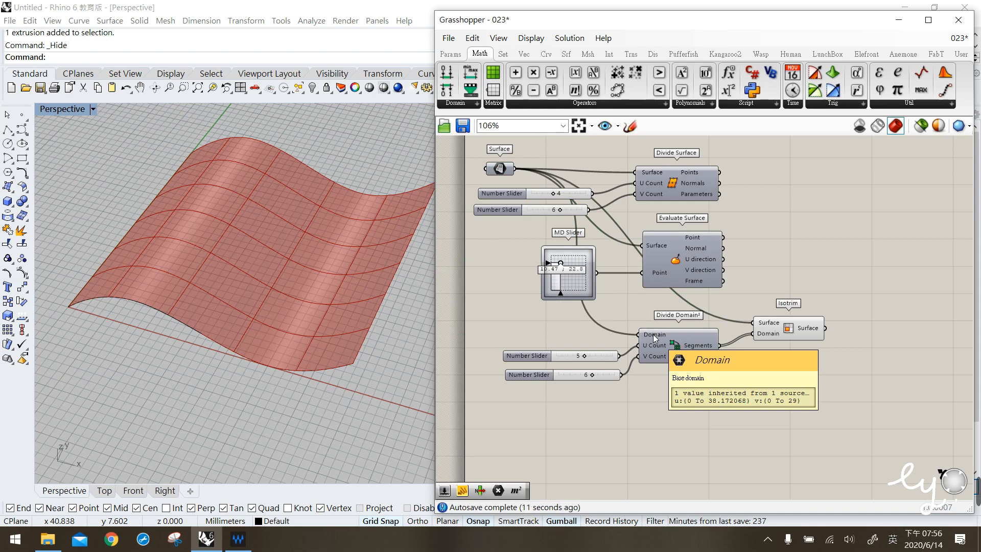
- Rearrange the Isotrim component and the U Count slider on the canvas
click(782, 322)
drag(782, 322, 766, 308)
click(770, 393)
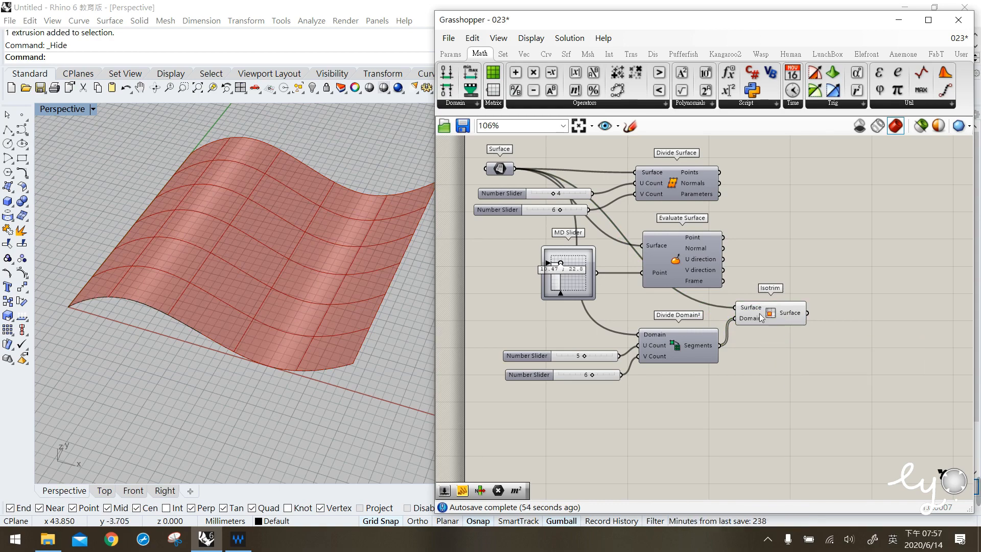
drag(770, 311, 781, 313)
click(756, 353)
drag(595, 360, 600, 358)
click(681, 417)
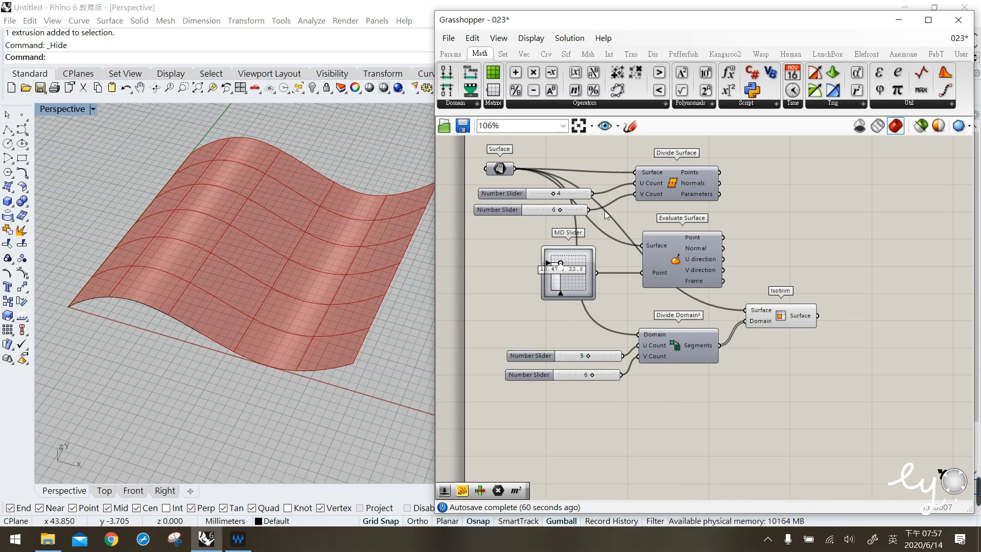
- Add a Construct Domain² component below Divide Domain²
click(456, 103)
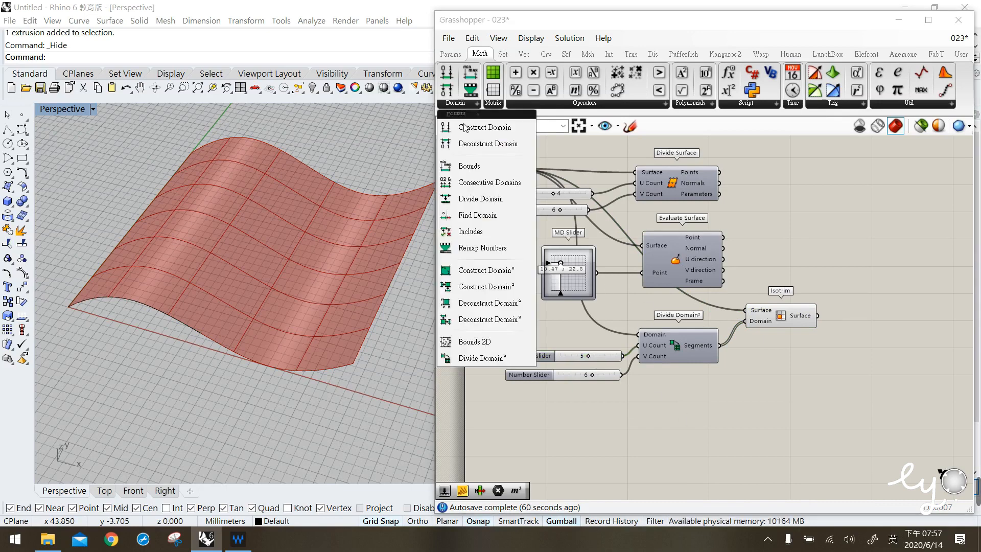
click(500, 276)
click(675, 411)
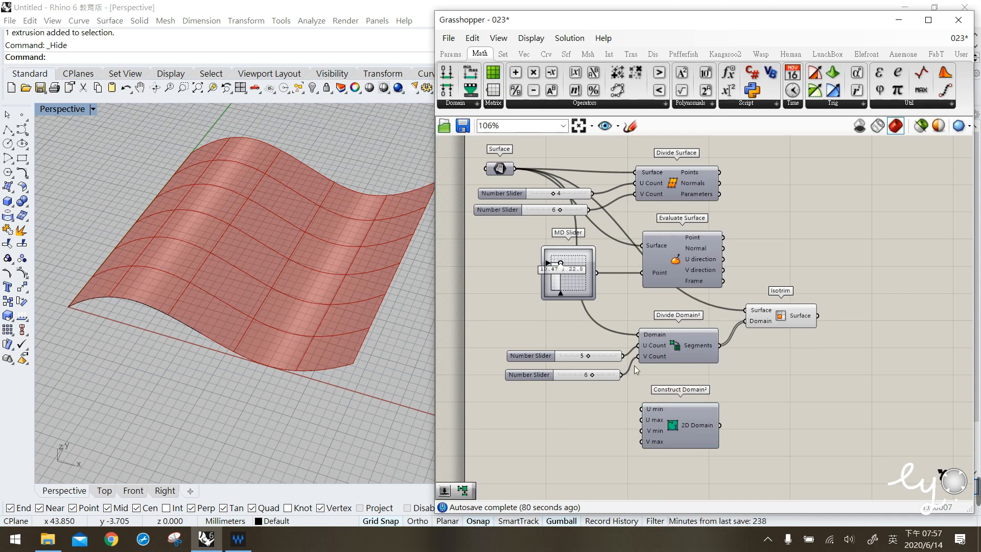
- Create a number slider from the expression 0< and duplicate it
double_click(543, 403)
text(0<38)
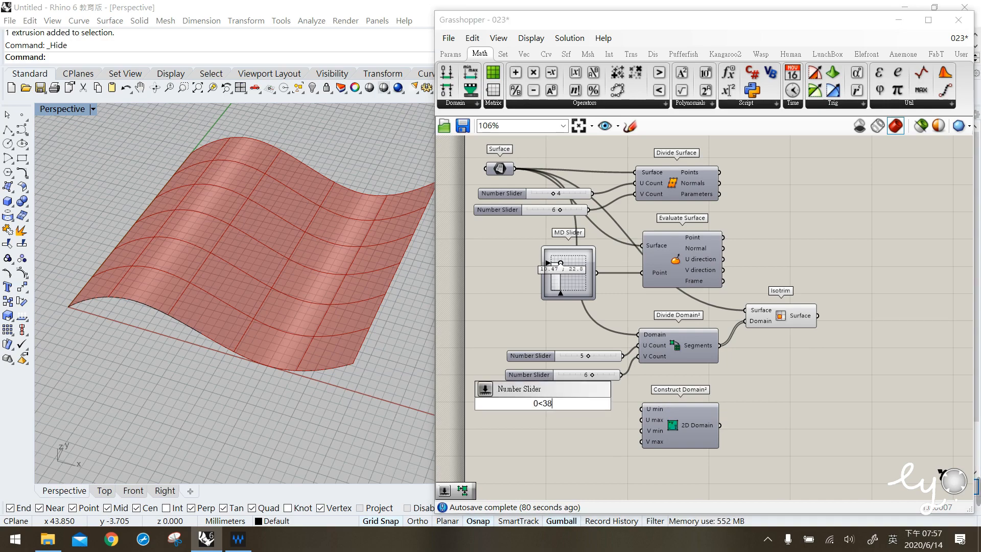
key(Return)
drag(598, 406, 614, 423)
- Create another number slider with the expression 0<20 and duplicate it, making four sliders
double_click(596, 462)
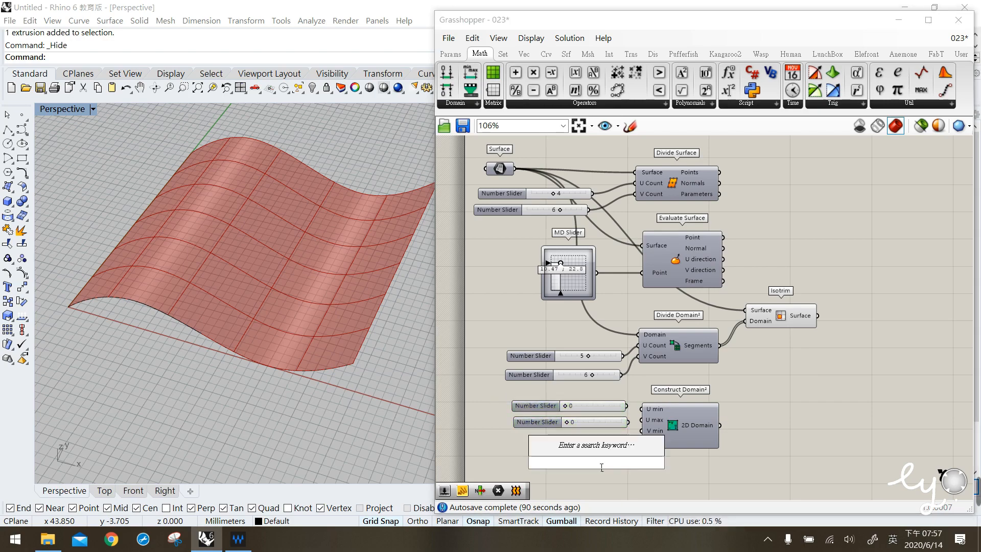
text(0<20)
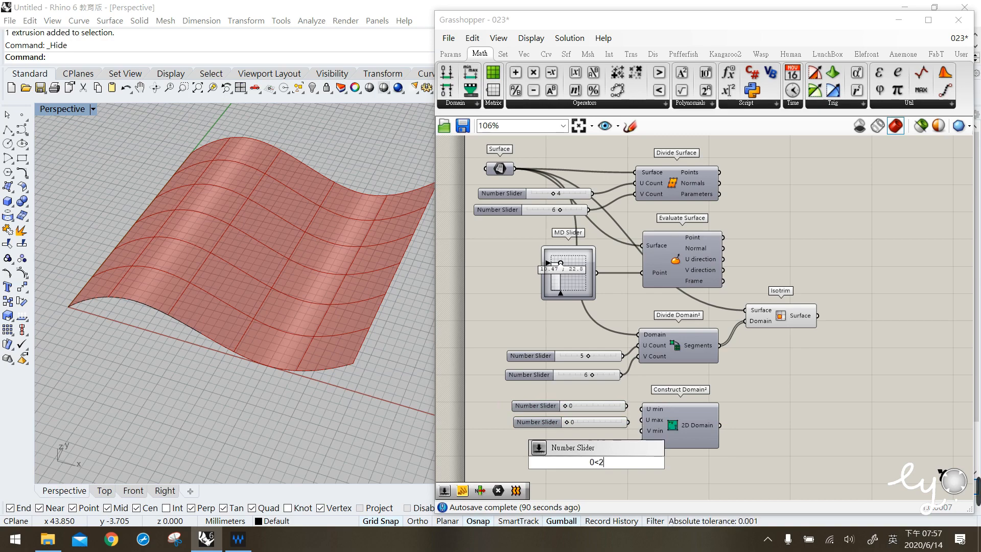
key(Return)
mouse_move(607, 454)
mouse_down()
mouse_move(591, 437)
mouse_move(602, 459)
mouse_up()
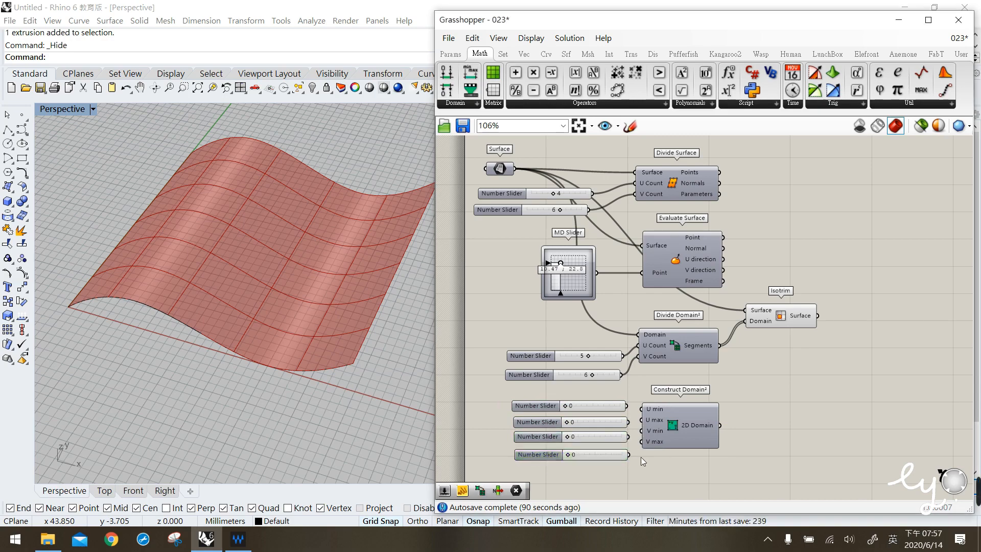
- Wire the four sliders into Construct Domain² and connect its 2D Domain output to Isotrim's Domain input
drag(632, 410, 642, 430)
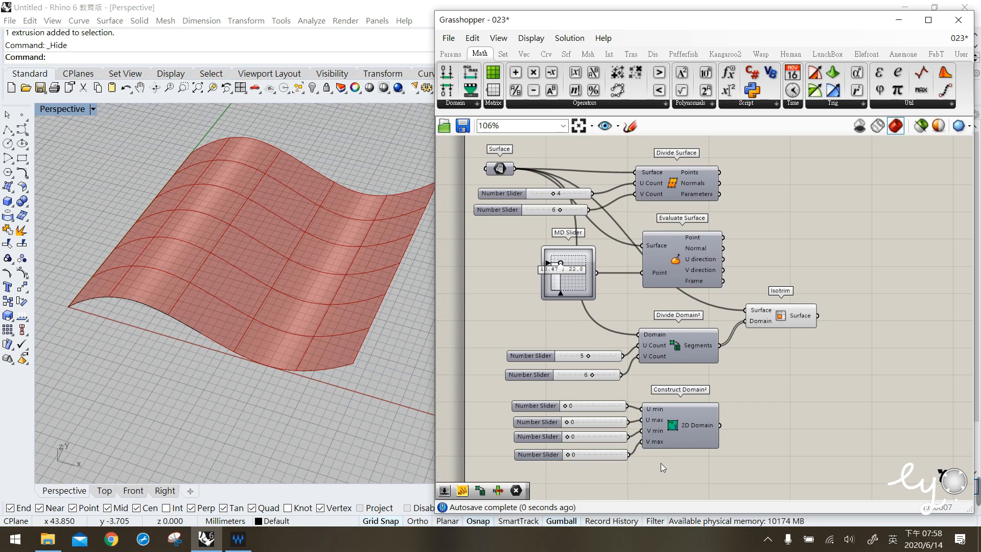
click(669, 412)
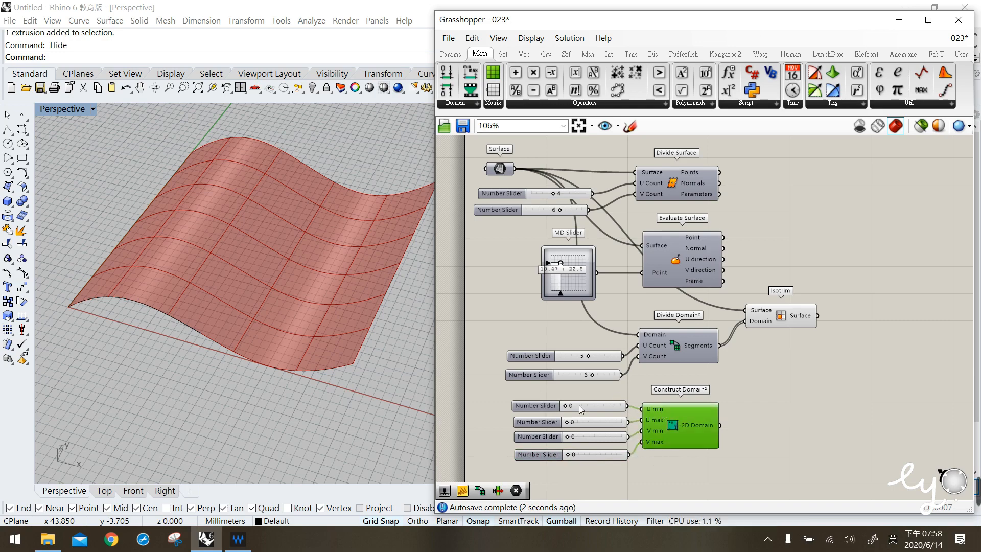
mouse_move(717, 425)
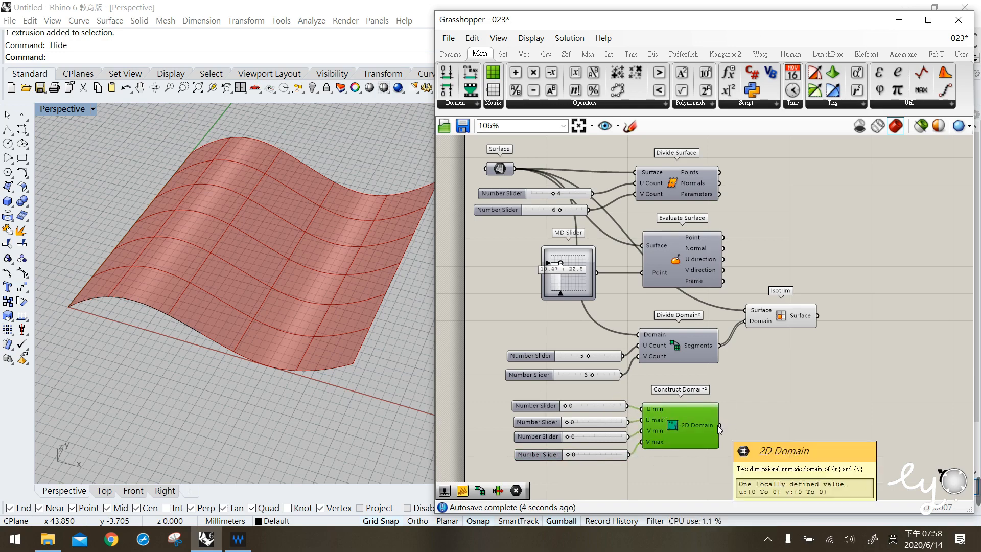
drag(718, 425, 749, 322)
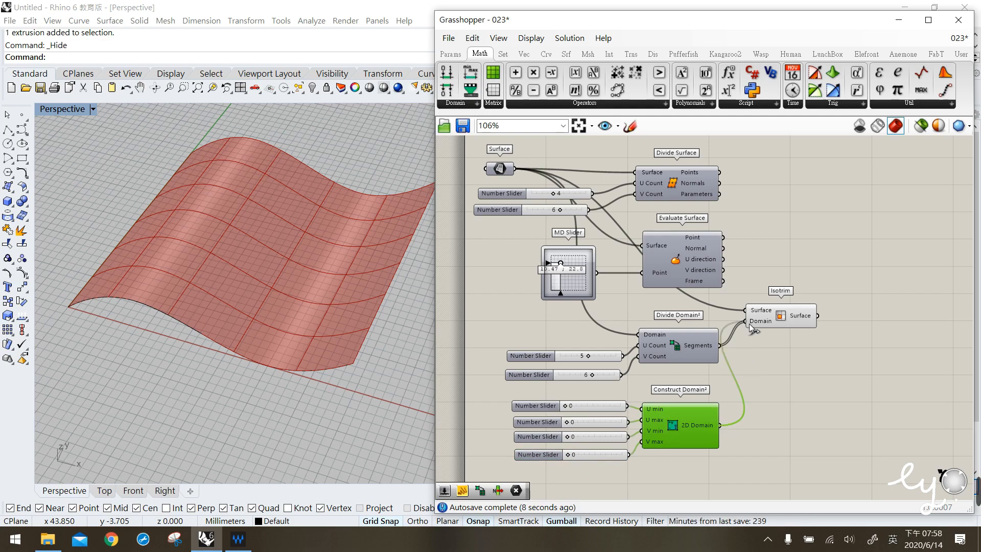
drag(779, 307, 794, 300)
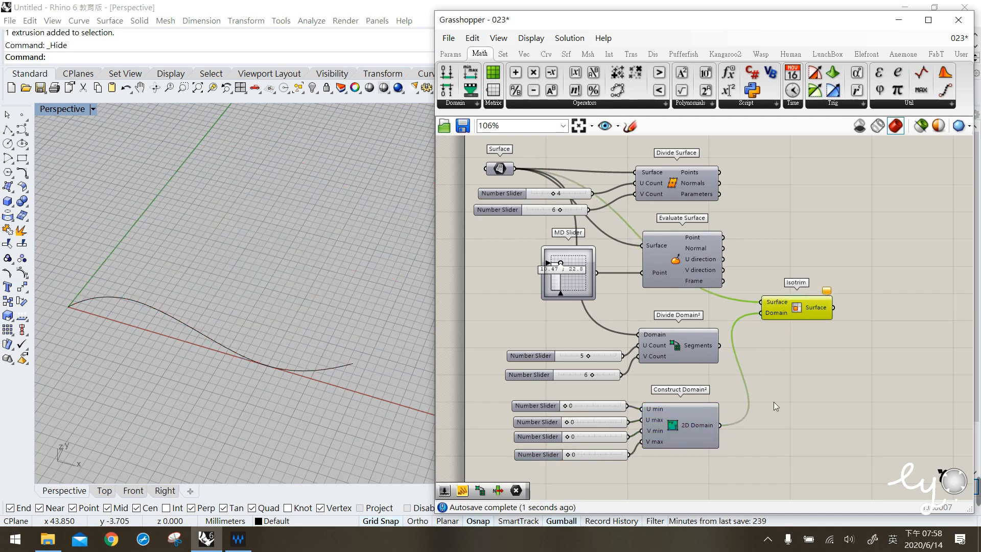
- Set the domain sliders to U min 3, U max 10, V min 5 and V max 22
mouse_move(596, 453)
mouse_down()
mouse_move(579, 447)
mouse_move(594, 456)
mouse_up()
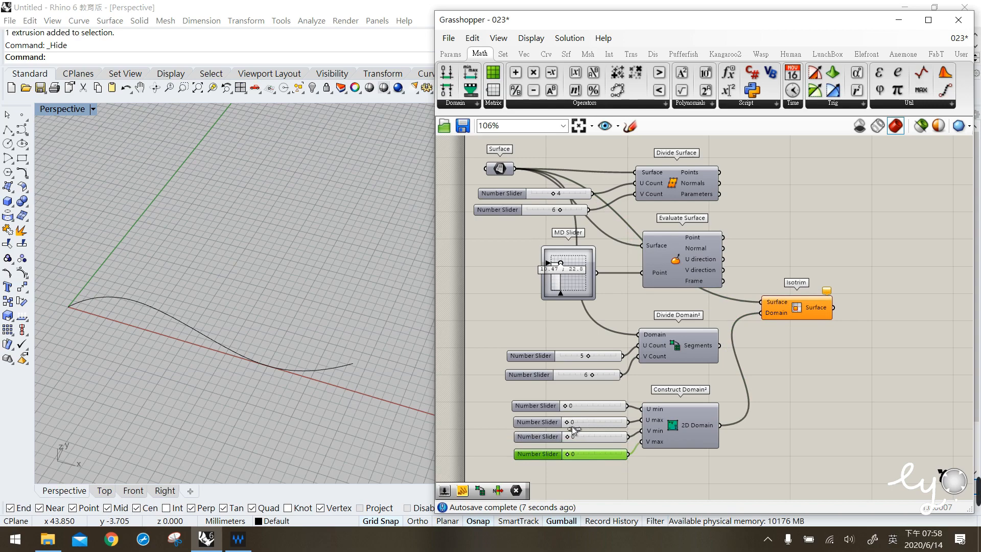
drag(570, 425, 615, 465)
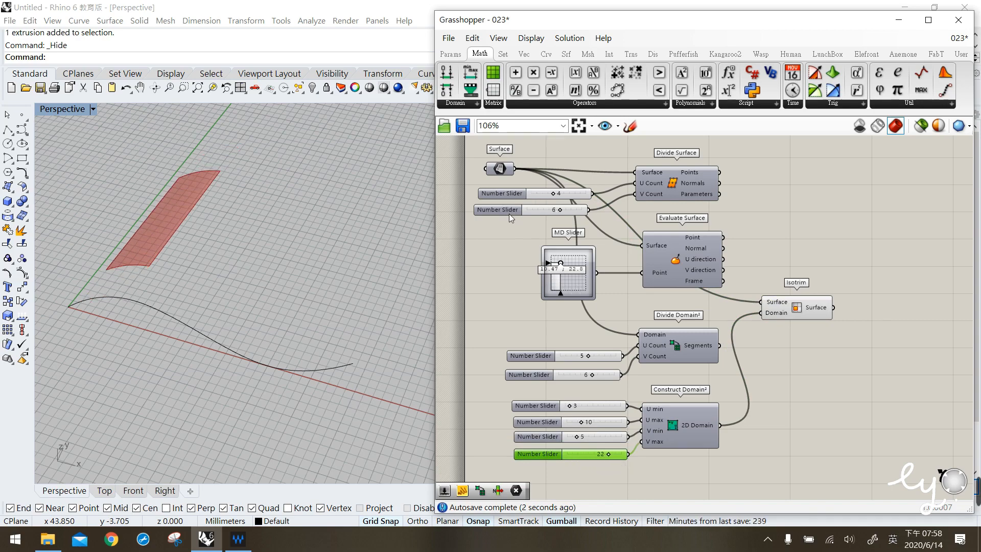
- Turn the Surface parameter's preview back on
click(500, 182)
click(496, 174)
middle_click(496, 172)
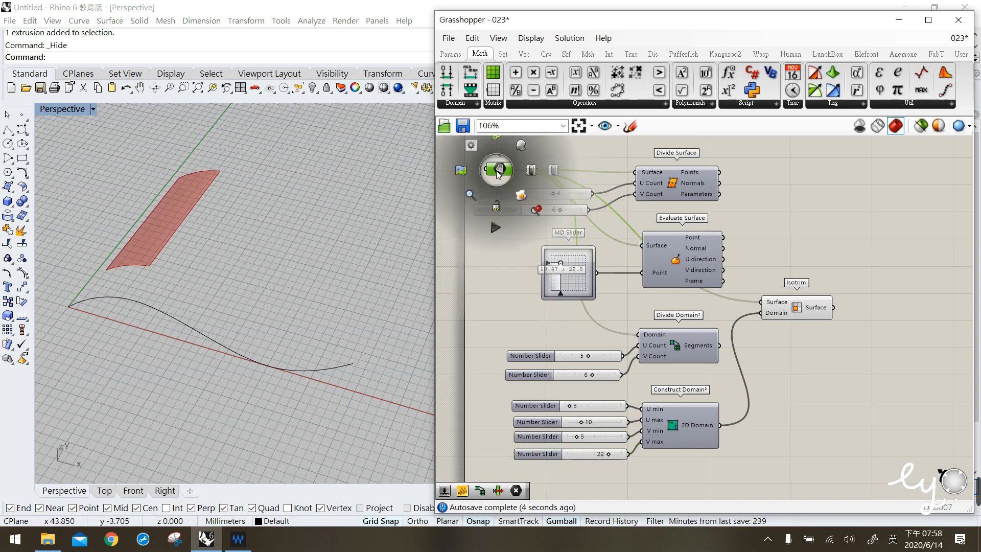
click(521, 147)
click(567, 146)
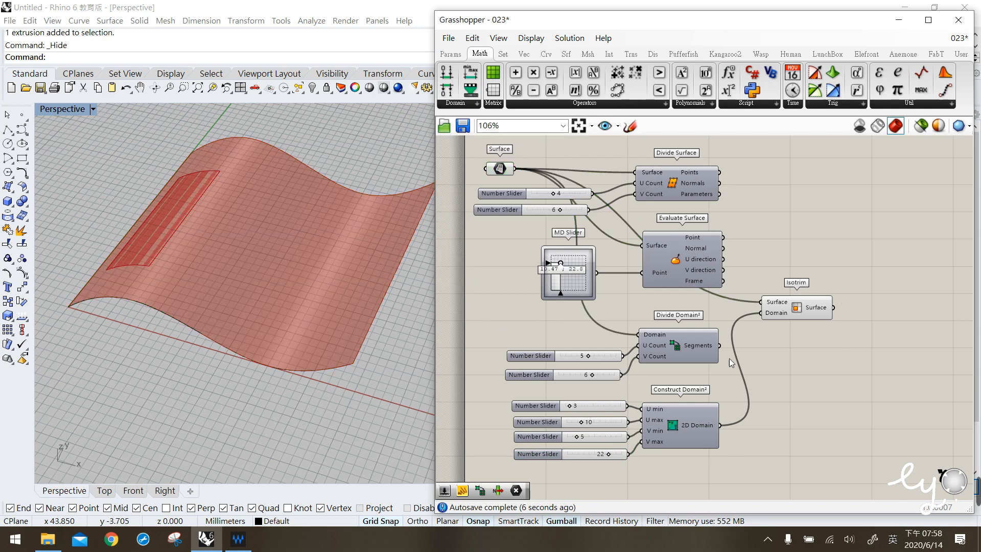
- Set the domain sliders to U min 0, U max 30, V min 16 and V max 23
click(696, 420)
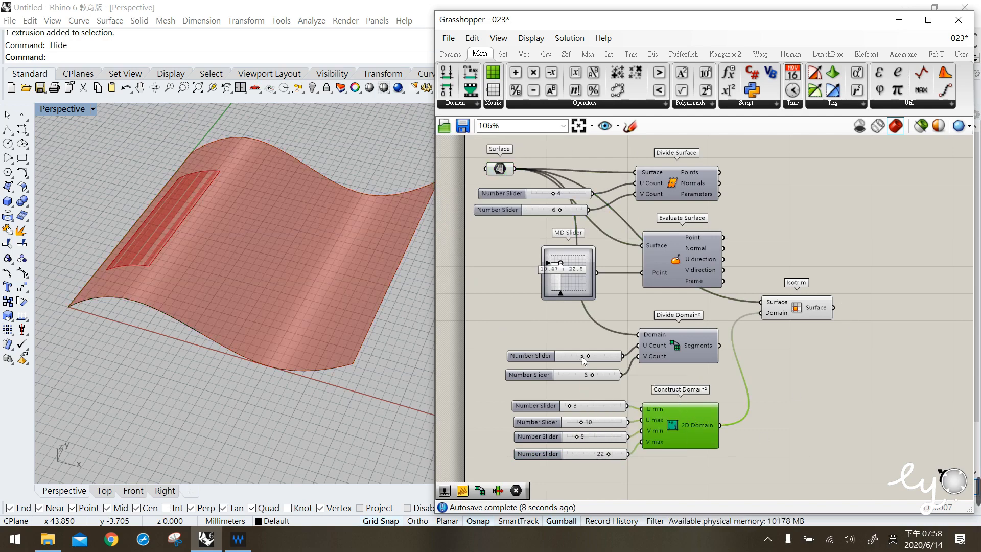
mouse_move(573, 404)
mouse_down()
mouse_move(610, 423)
mouse_move(565, 410)
mouse_up()
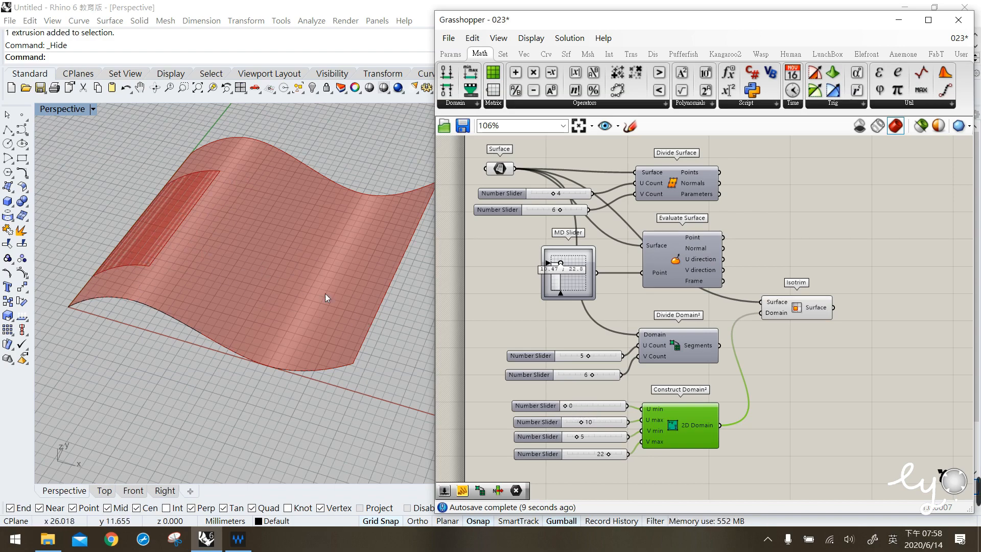
drag(581, 423, 635, 432)
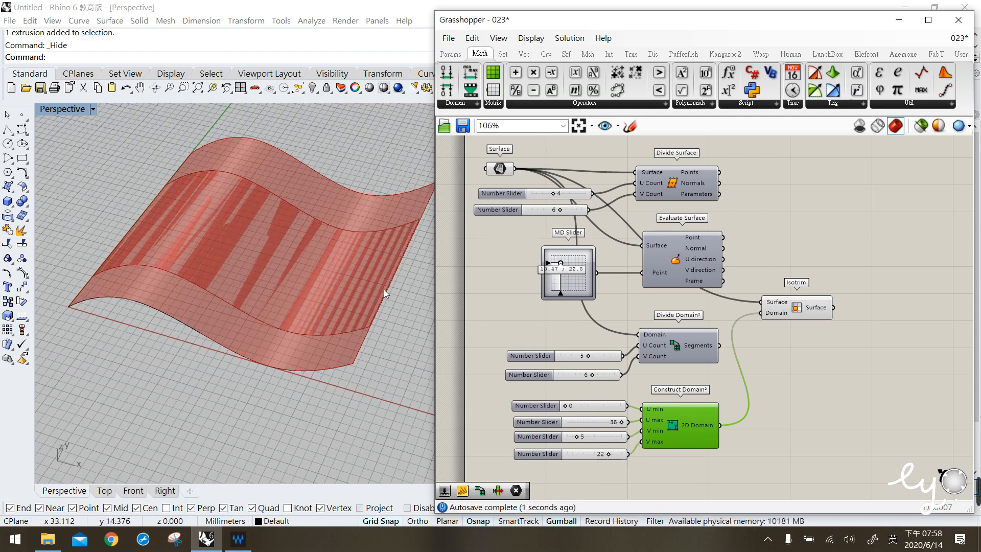
drag(622, 423, 616, 427)
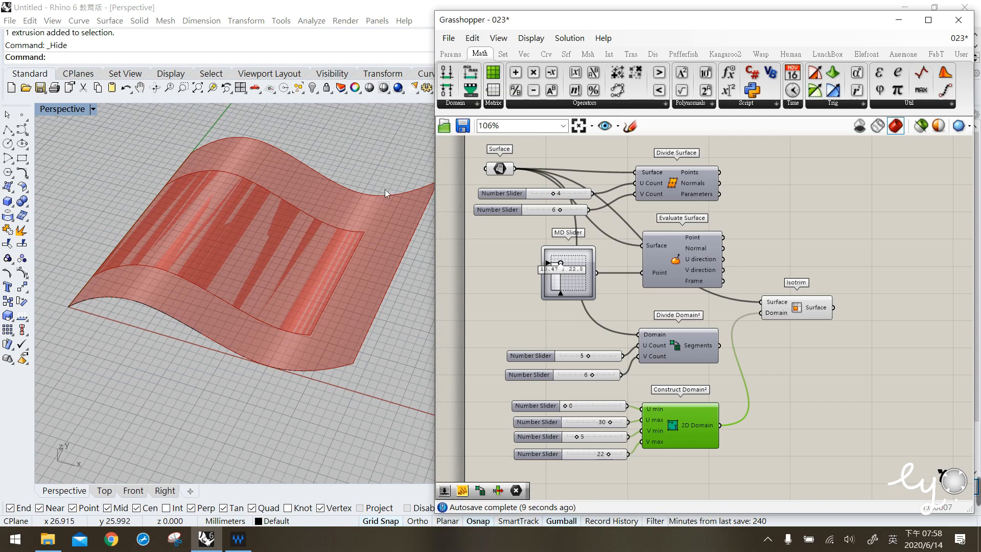
drag(581, 441, 615, 458)
- Move the Construct Domain² group with its sliders and the Isotrim component to tidy the layout
drag(733, 472, 508, 397)
drag(654, 424, 655, 421)
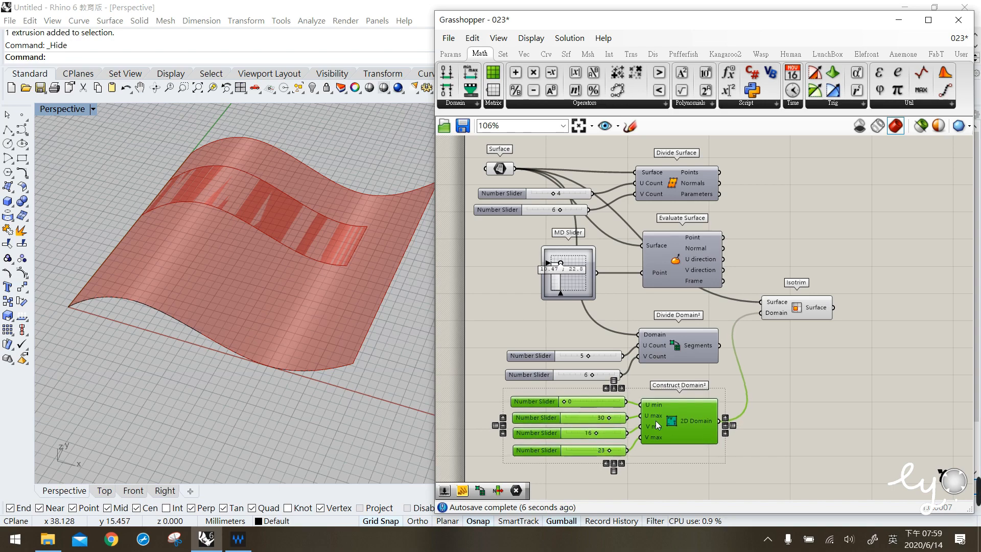
drag(798, 312, 801, 332)
click(811, 403)
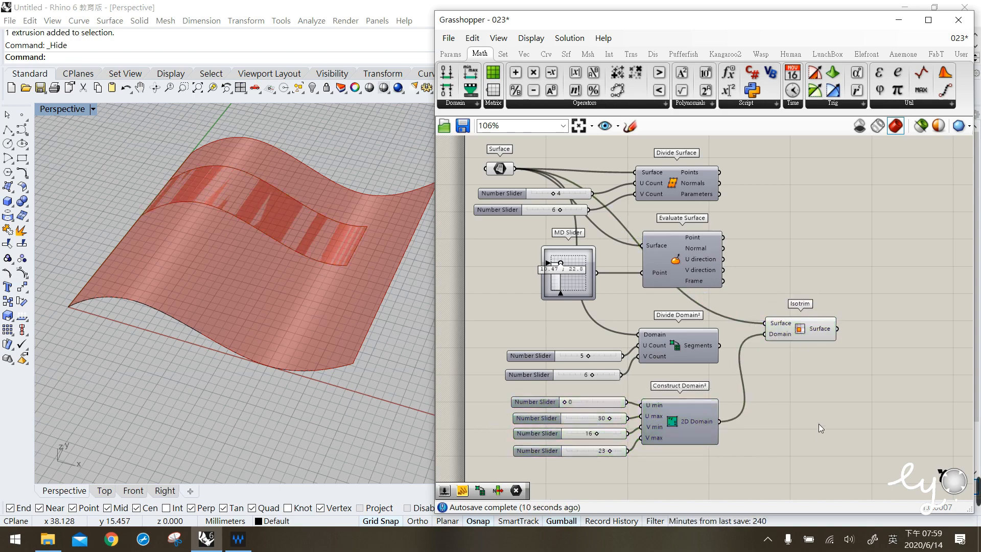